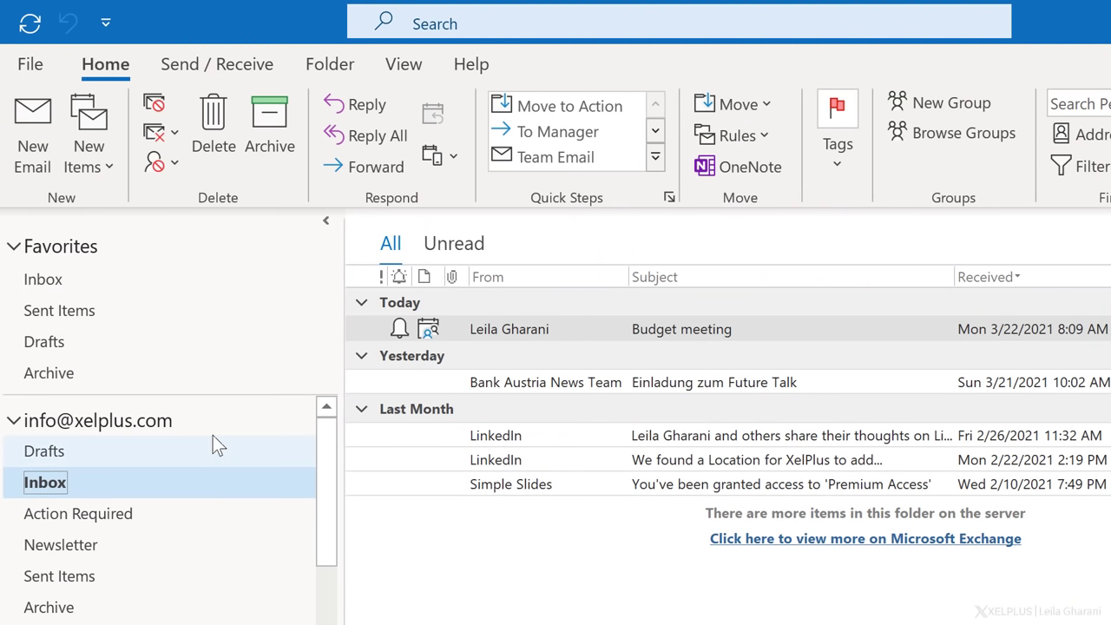
# Review mailbox usage on the Info page, then view the data file's Folder Size breakdown.
pyautogui.click(35, 68)
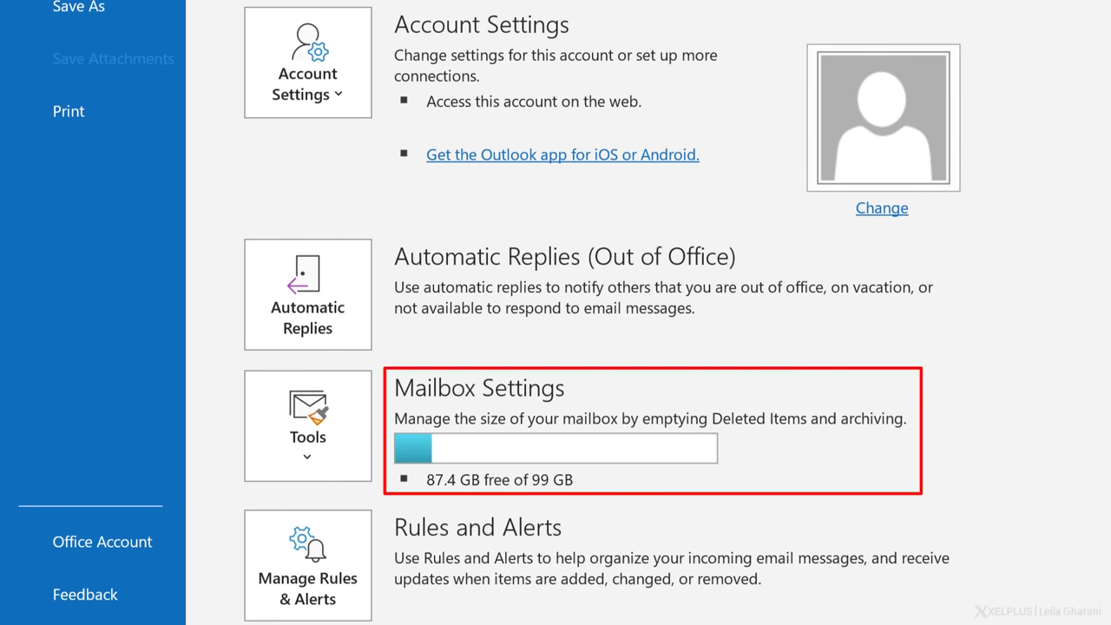
pyautogui.press('Escape')
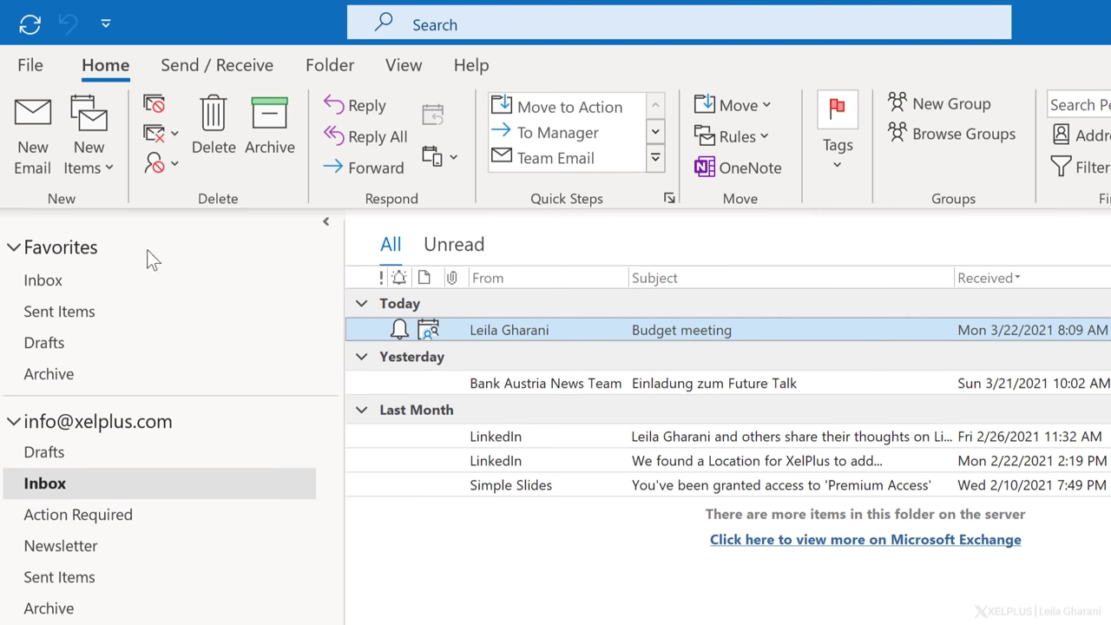
pyautogui.rightClick(234, 423)
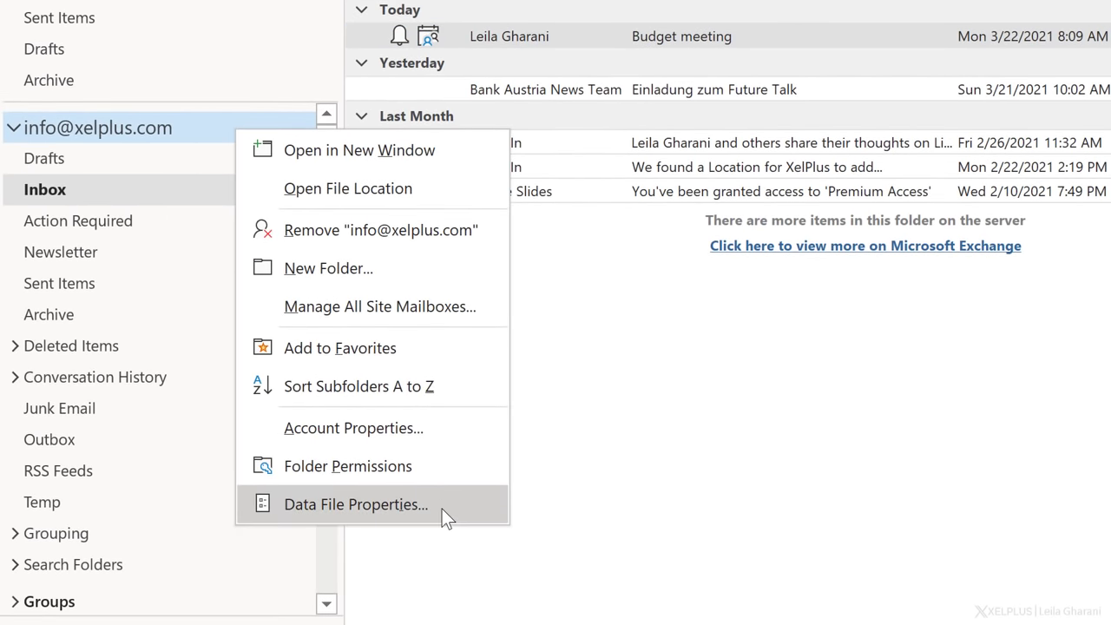
pyautogui.click(442, 509)
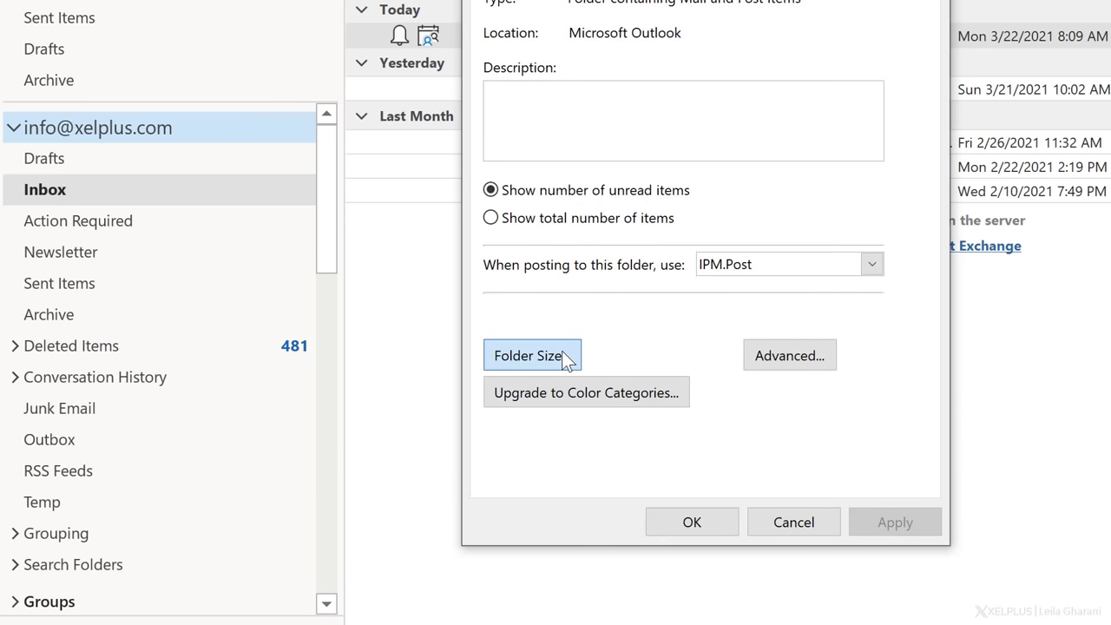
pyautogui.click(564, 356)
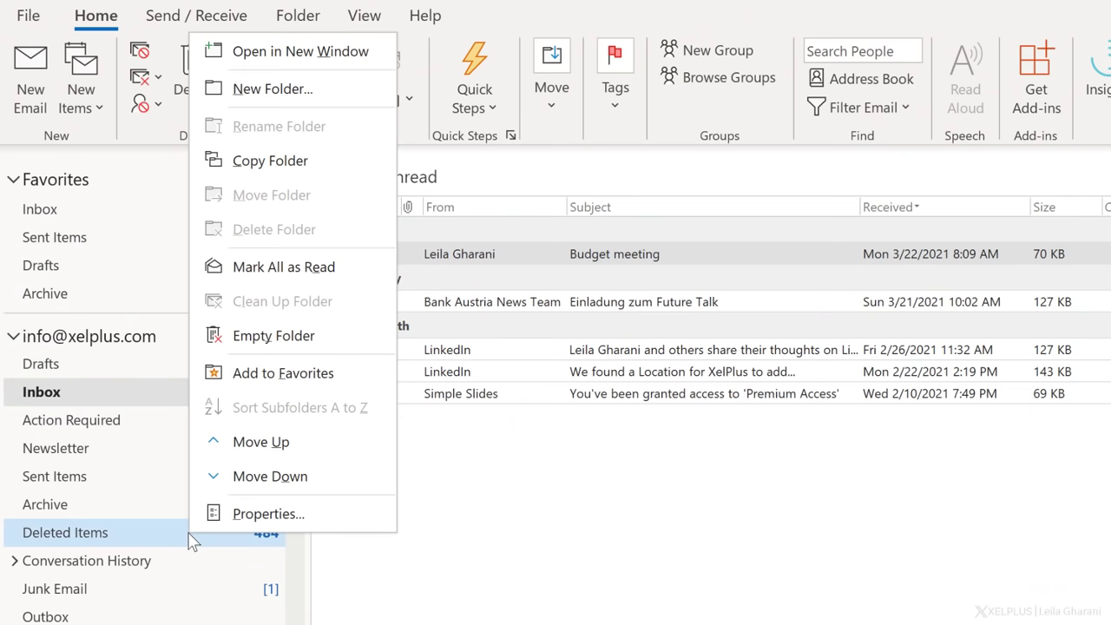
# Empty Deleted Items and confirm permanently deleting its 484 items.
pyautogui.click(363, 346)
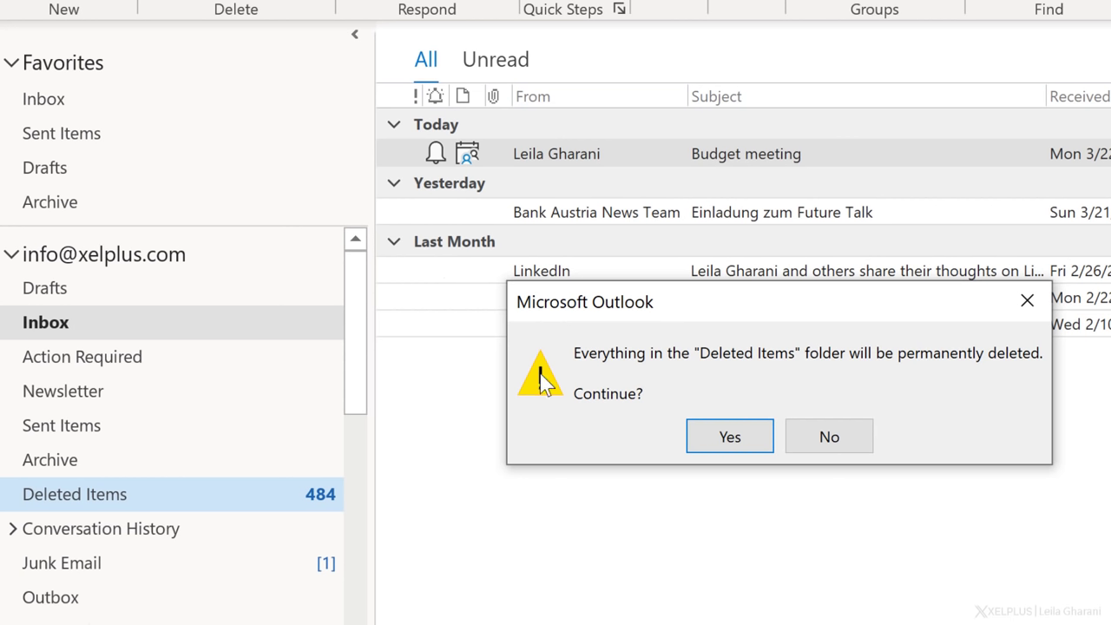
pyautogui.click(699, 434)
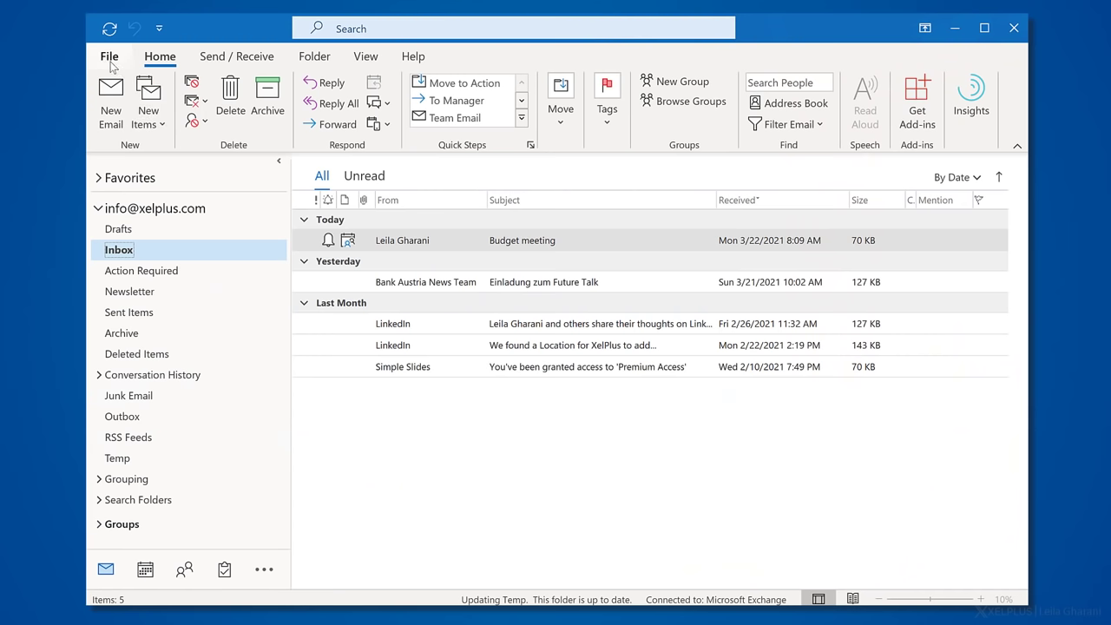
# Open Clean Up Old Items archiving and select the whole mailbox with all its folders.
pyautogui.click(111, 50)
pyautogui.click(328, 462)
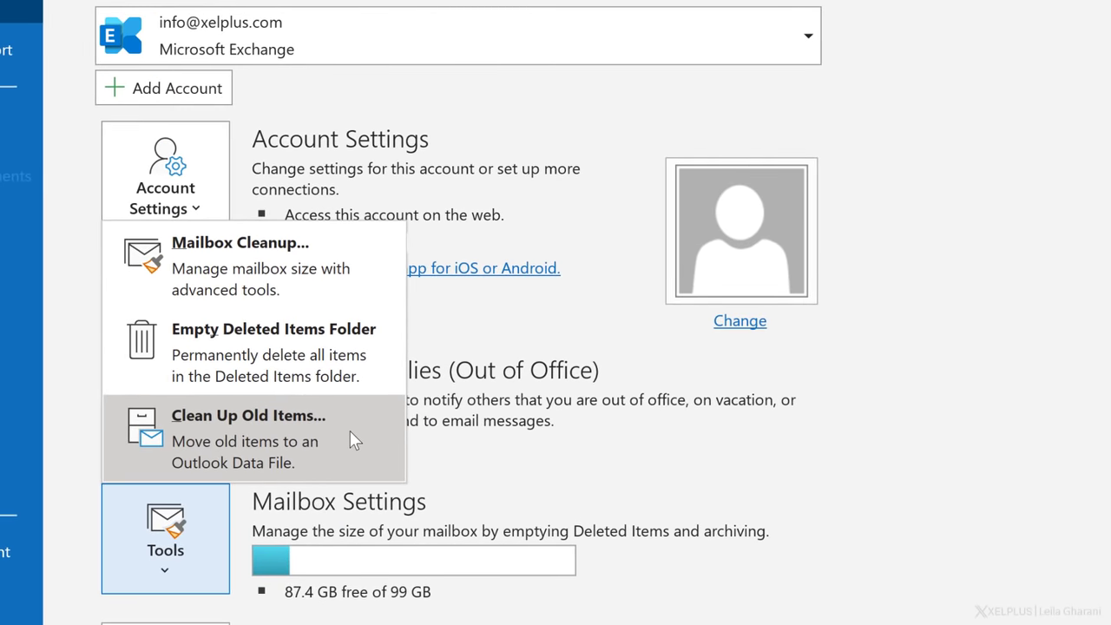
pyautogui.click(404, 399)
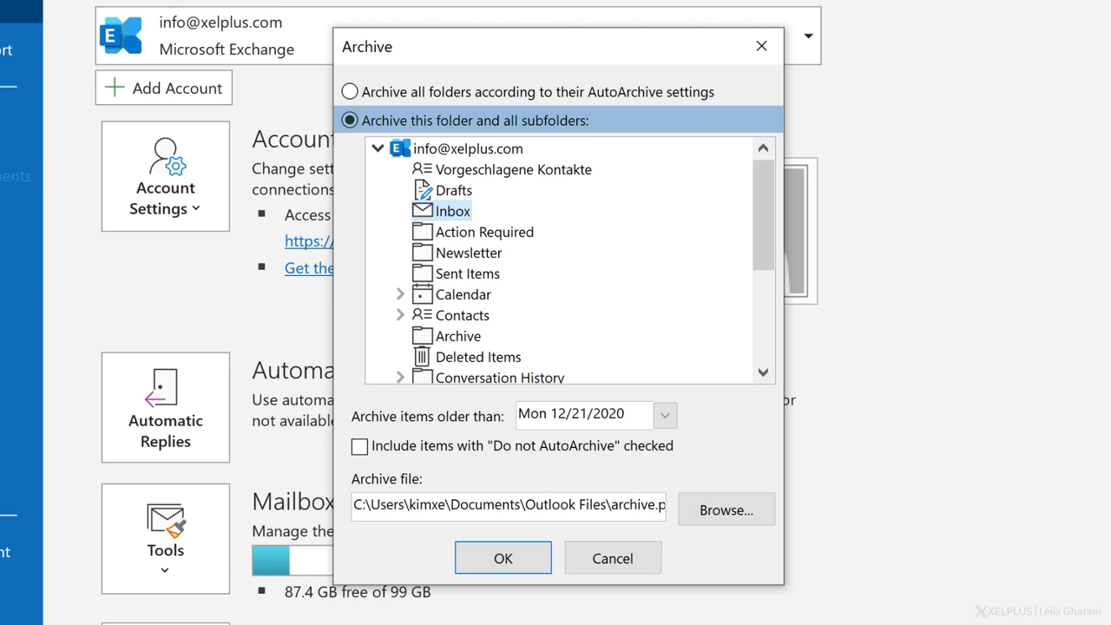
pyautogui.click(469, 274)
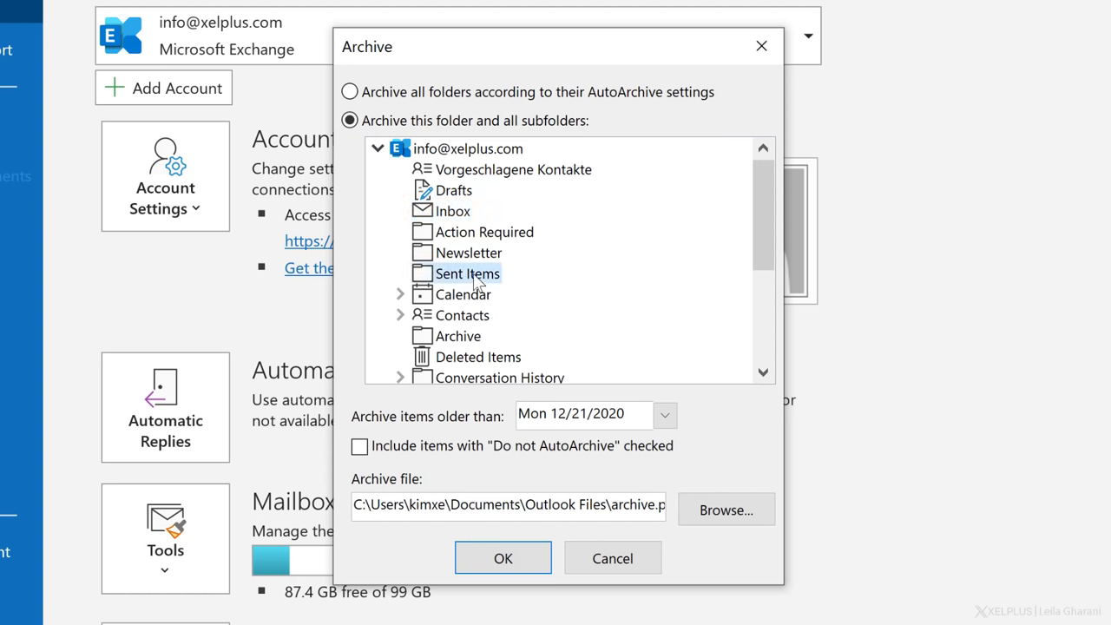
pyautogui.click(519, 150)
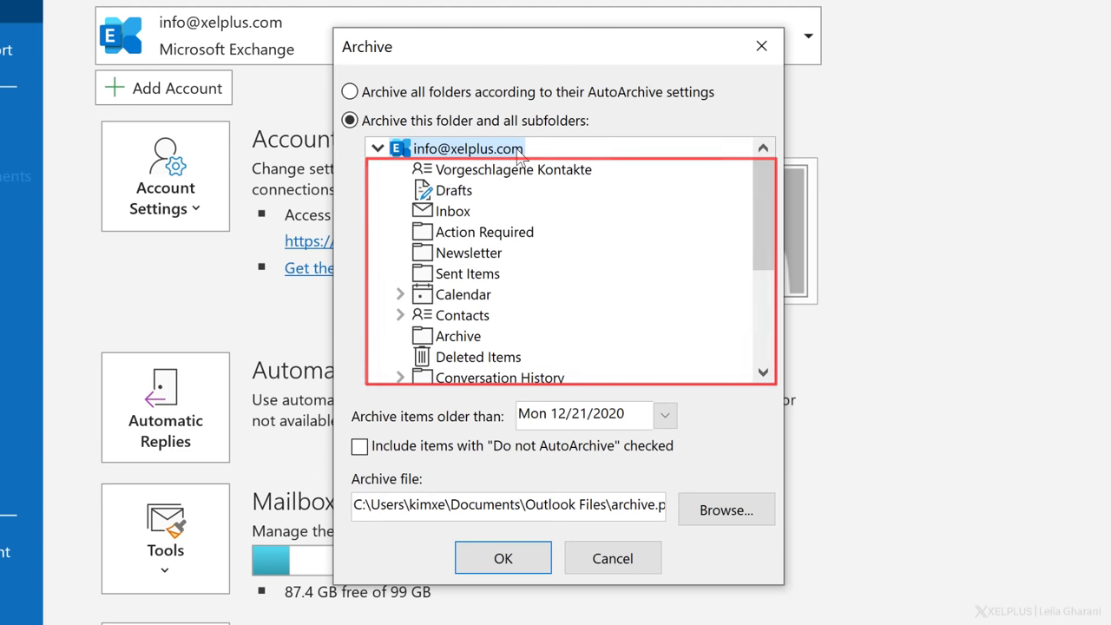
# Set the archive cutoff date to 12/31/2019 and start archiving.
pyautogui.click(666, 420)
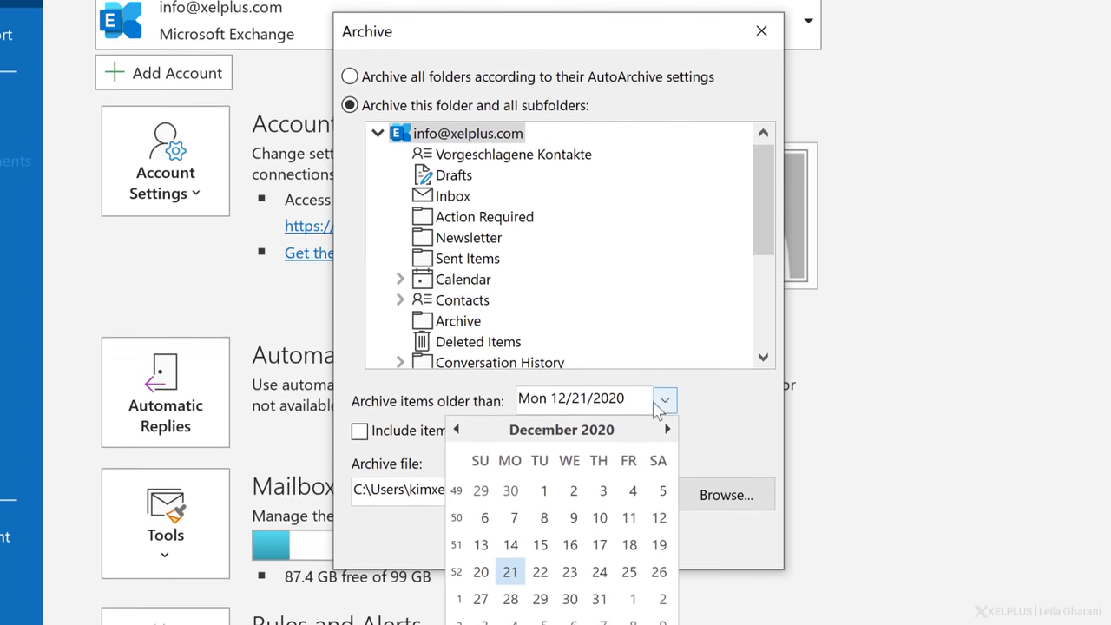
pyautogui.click(456, 444)
pyautogui.click(456, 445)
pyautogui.click(456, 444)
pyautogui.click(456, 445)
pyautogui.click(456, 444)
pyautogui.click(456, 444)
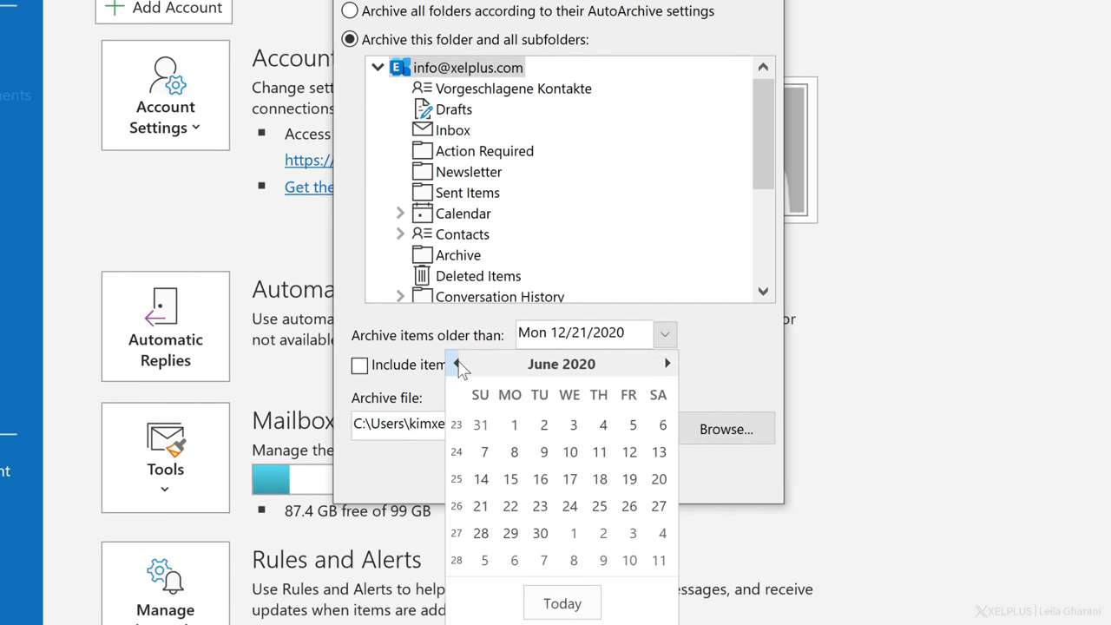
pyautogui.click(458, 364)
pyautogui.click(458, 365)
pyautogui.click(457, 365)
pyautogui.click(457, 365)
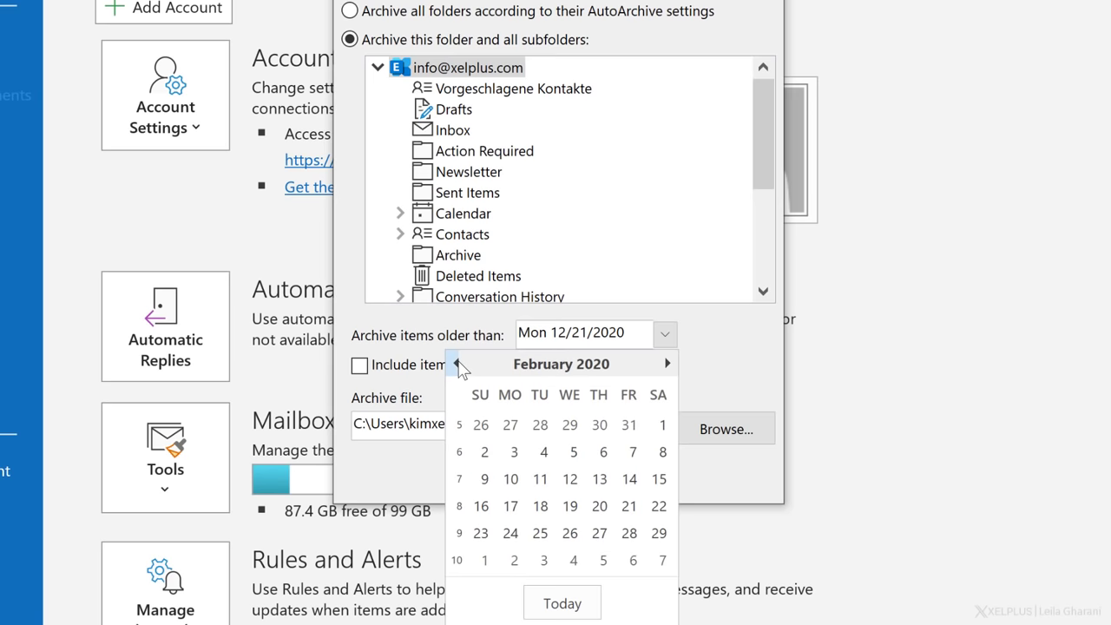
pyautogui.click(458, 365)
pyautogui.click(457, 364)
pyautogui.click(538, 561)
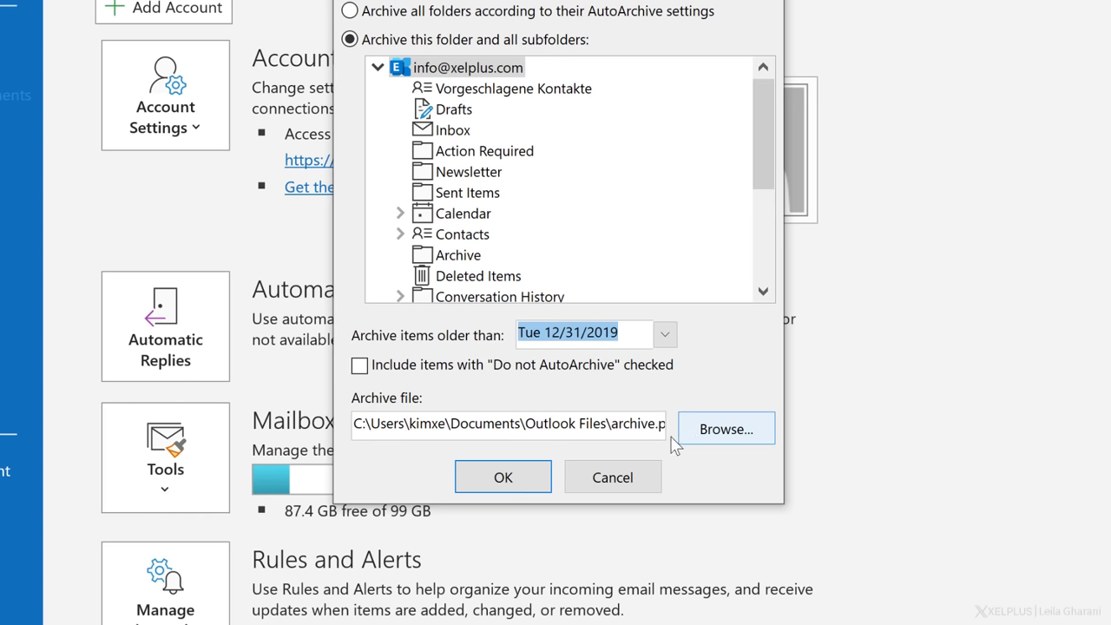
pyautogui.click(476, 469)
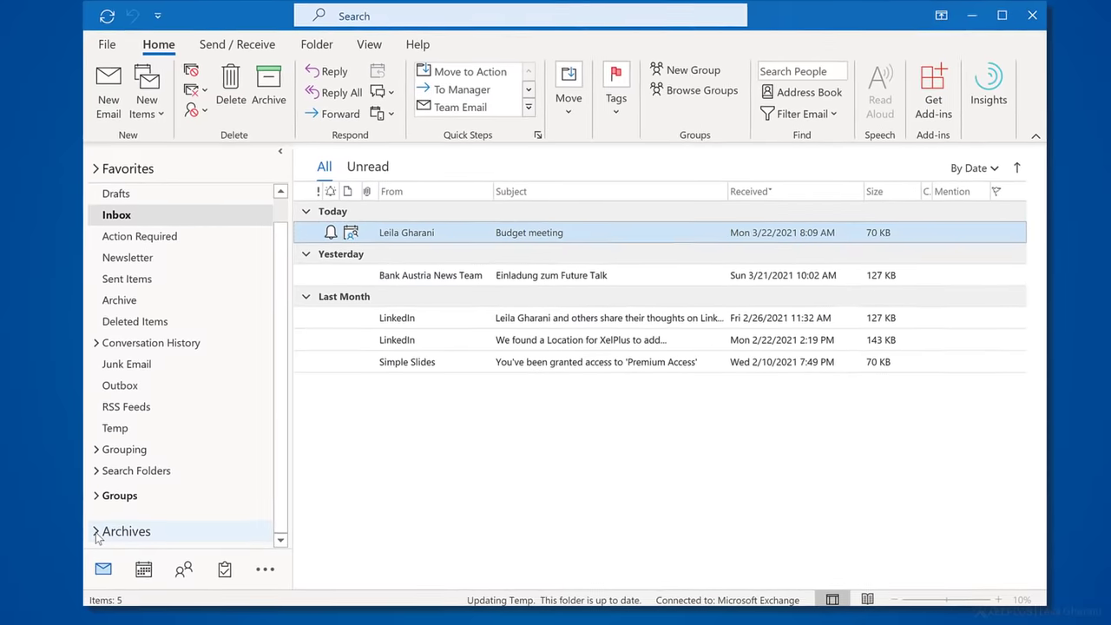
# Scroll the folder pane down to reveal the new Archives folder.
pyautogui.scroll(-3, 323, 520)
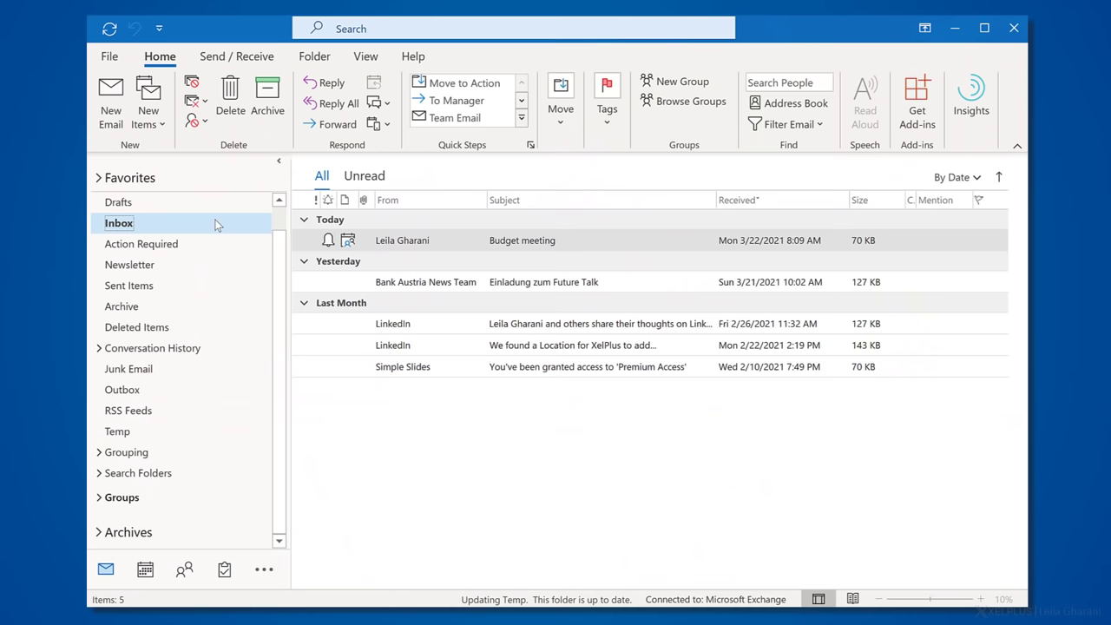
# Add a new Outlook data file named XelPlus Personal from the Data Files account settings.
pyautogui.click(110, 57)
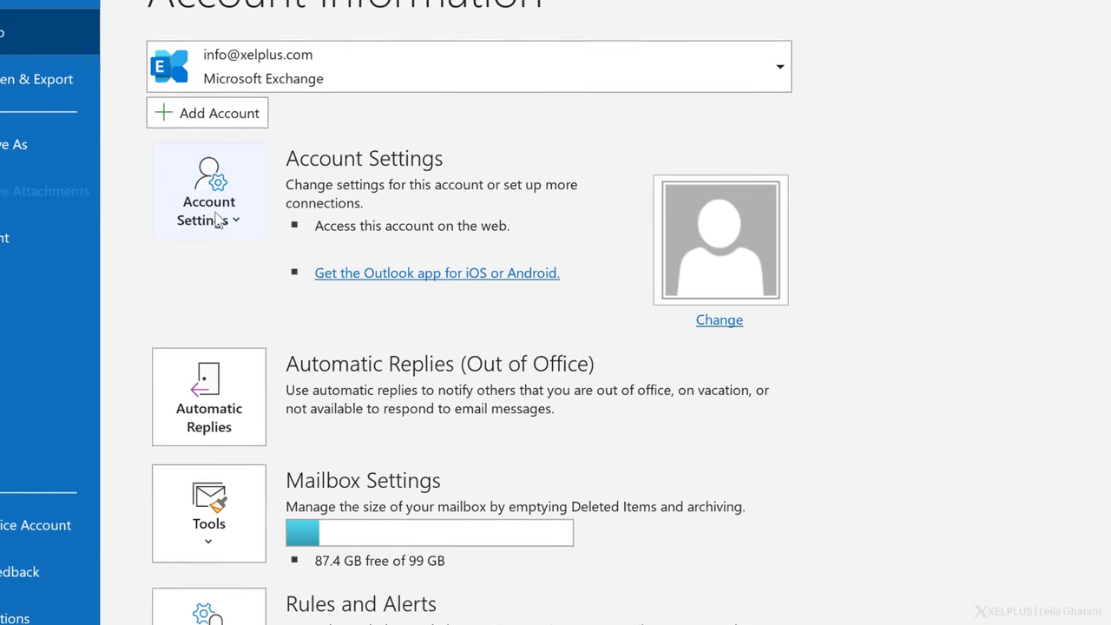
pyautogui.click(302, 240)
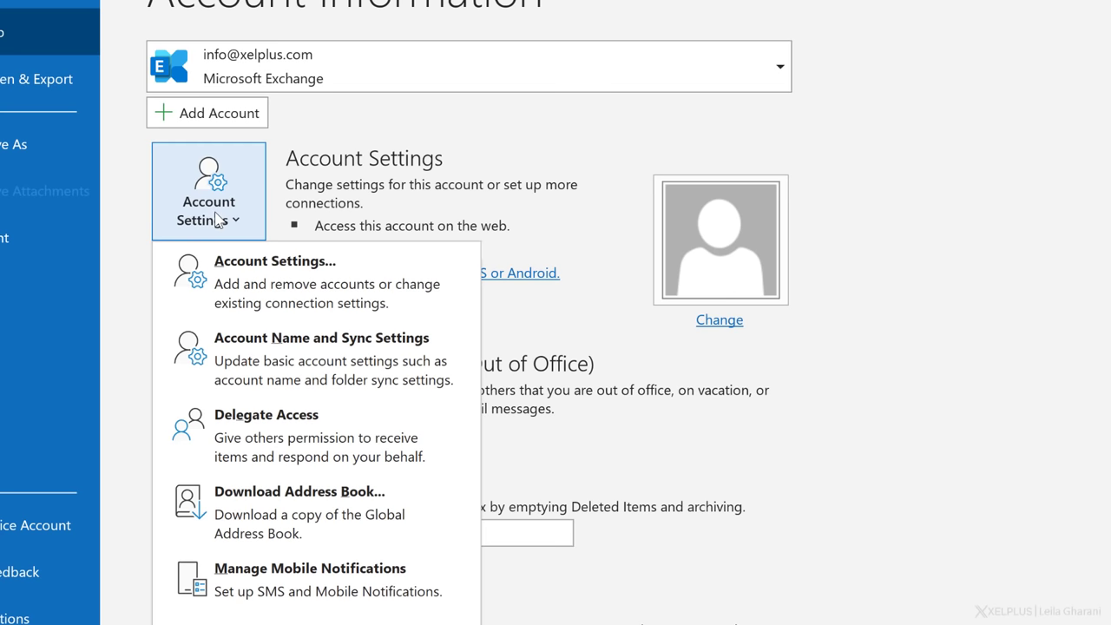
pyautogui.click(355, 304)
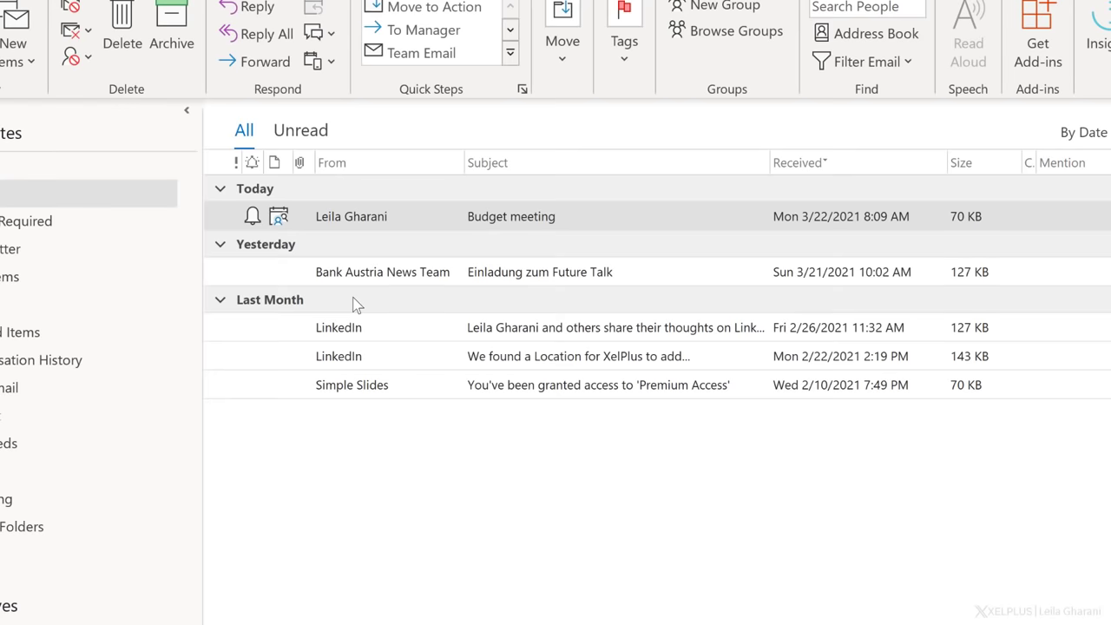
pyautogui.click(313, 149)
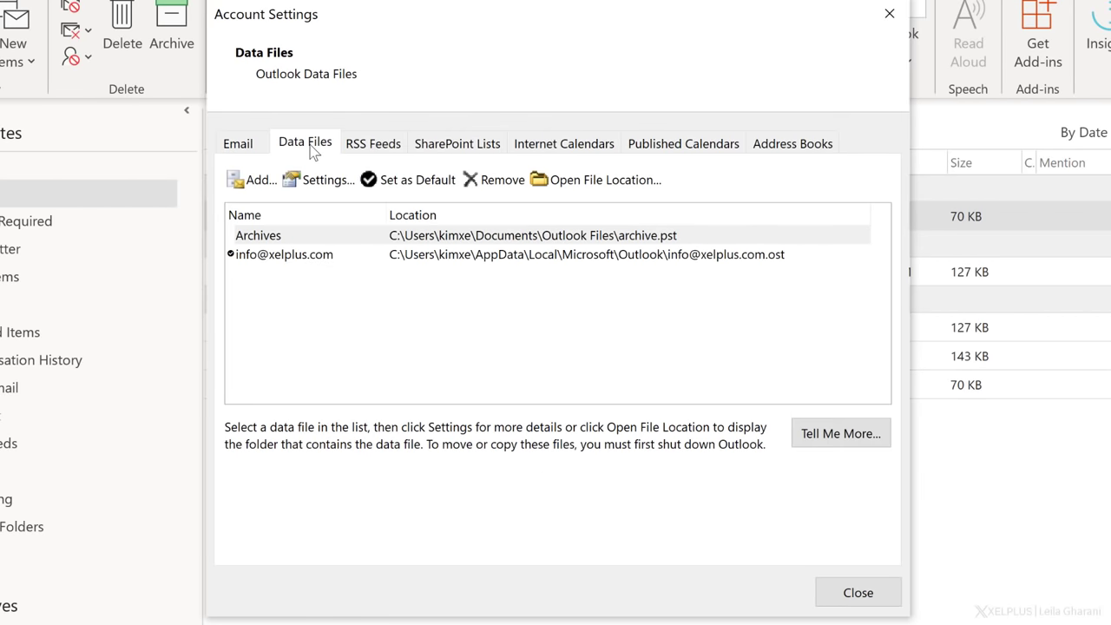
pyautogui.click(254, 180)
pyautogui.write('XelPlus Personal')
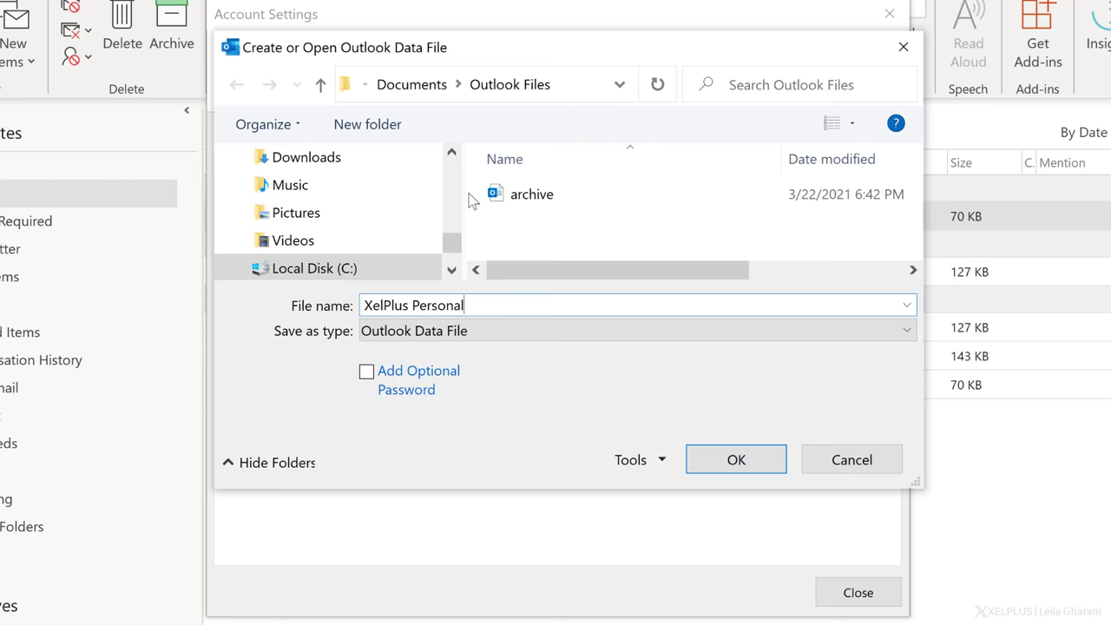
pyautogui.click(723, 460)
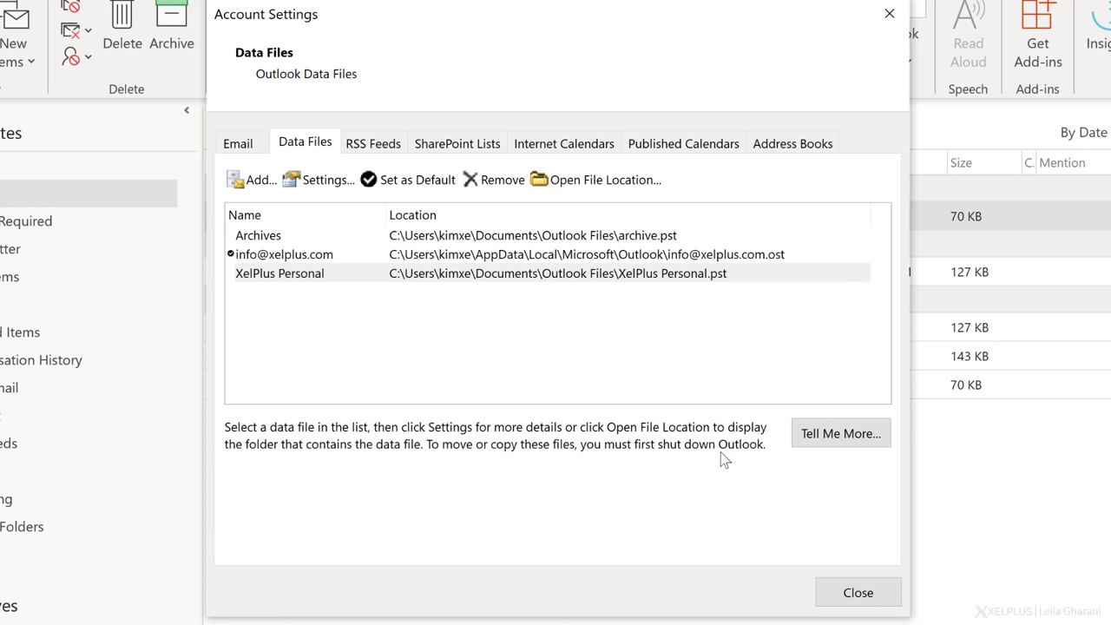
pyautogui.click(856, 591)
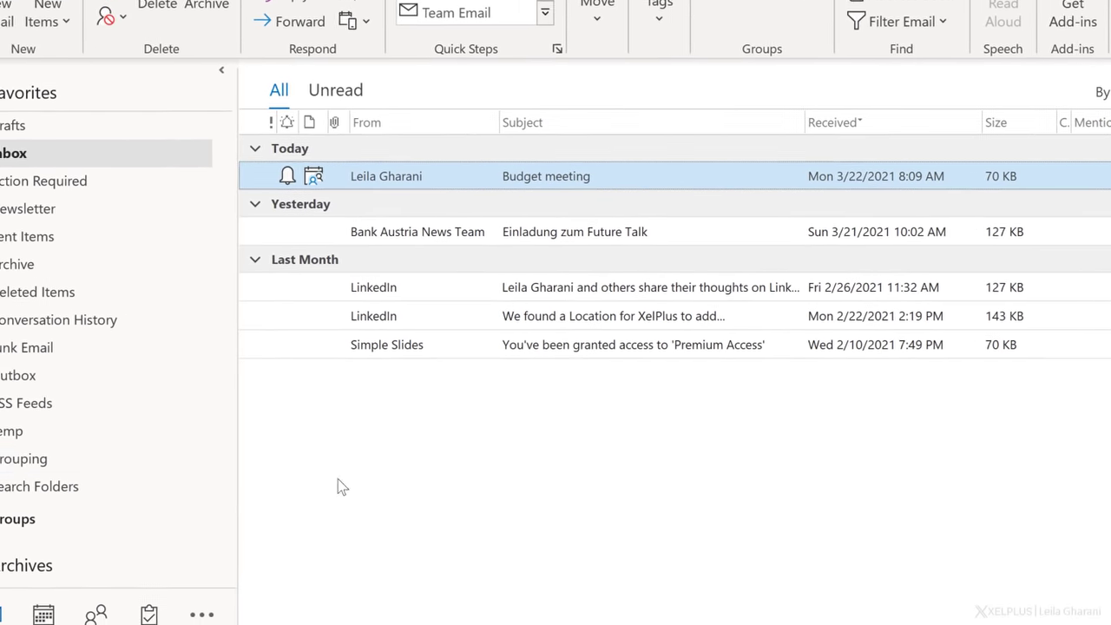
# Create a Contracts folder under XelPlus Personal and drag the Simple Slides message into it.
pyautogui.scroll(-1, 200, 435)
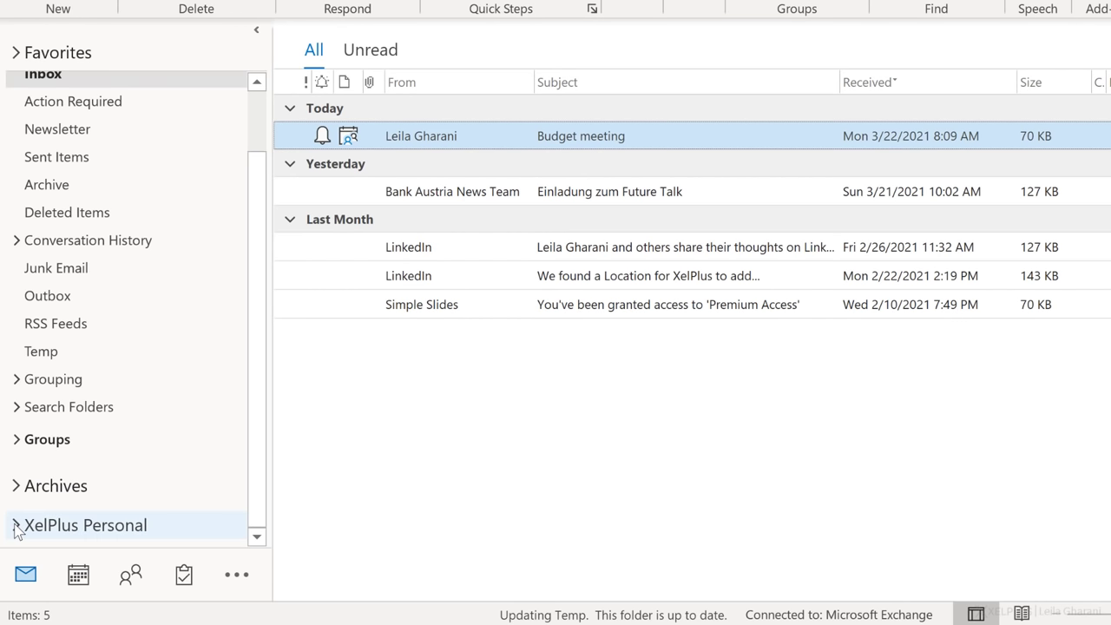
pyautogui.doubleClick(87, 526)
pyautogui.rightClick(159, 471)
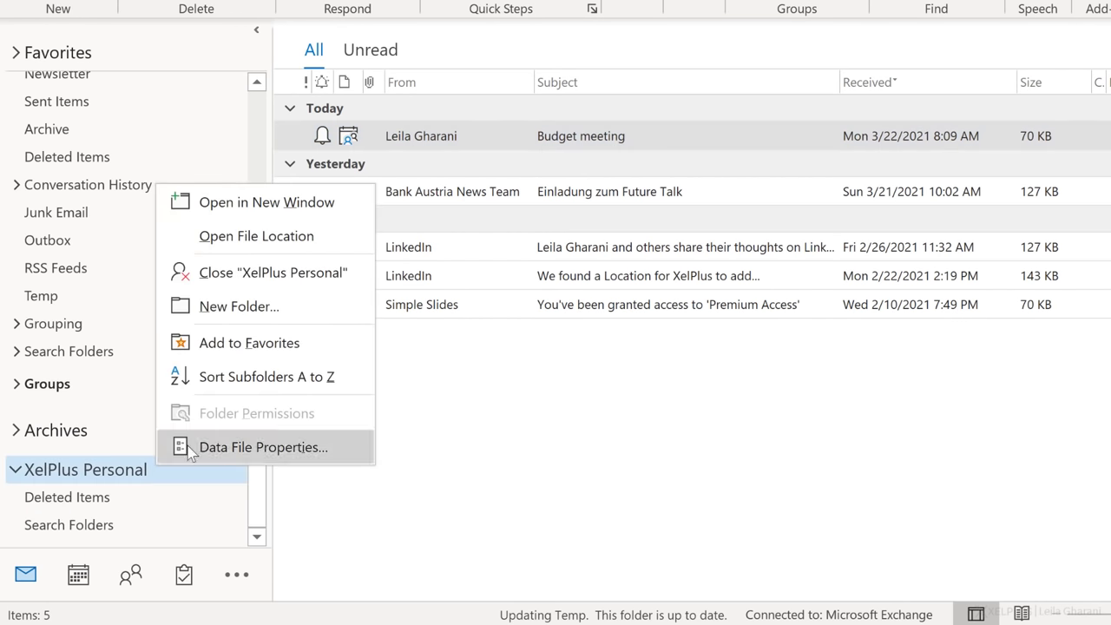
pyautogui.click(299, 308)
pyautogui.write('Contra')
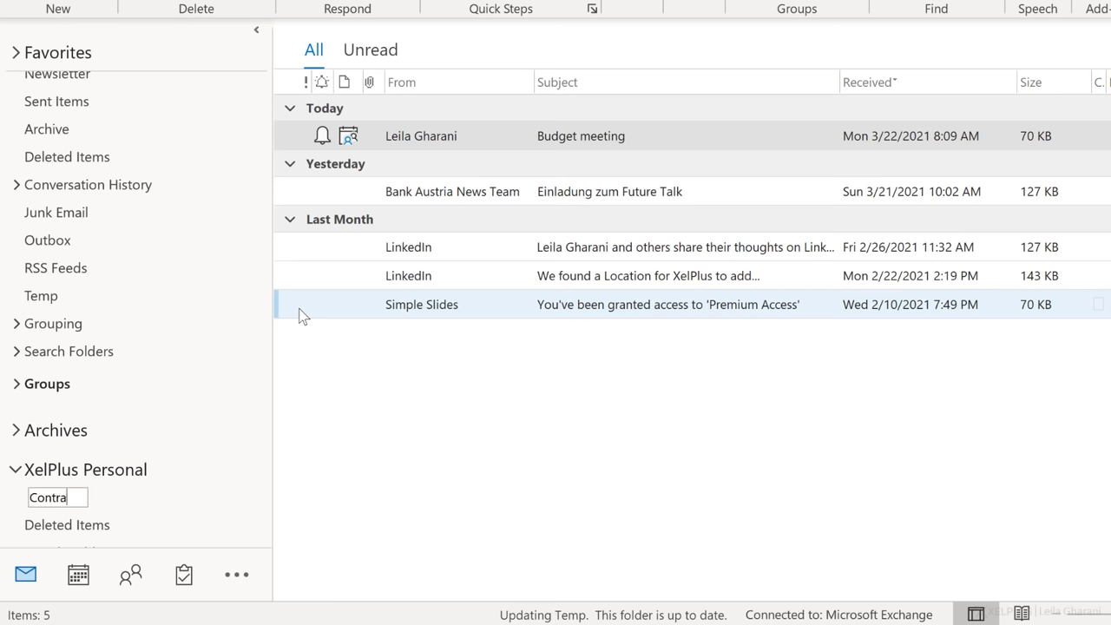
pyautogui.write('cts')
pyautogui.press('Return')
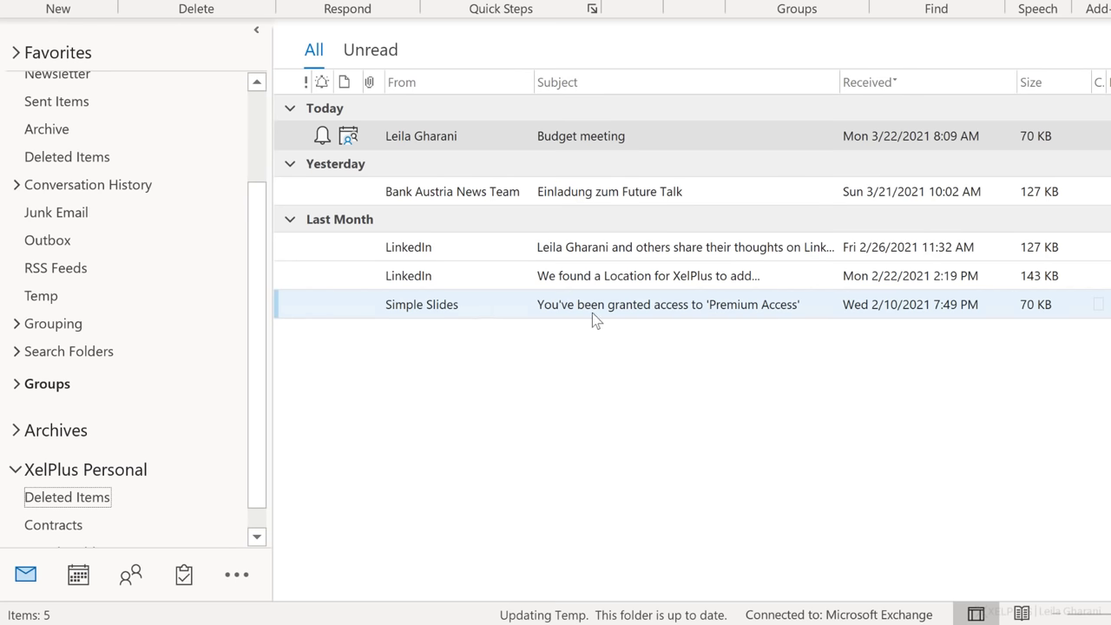
pyautogui.moveTo(624, 314); pyautogui.dragTo(128, 504)
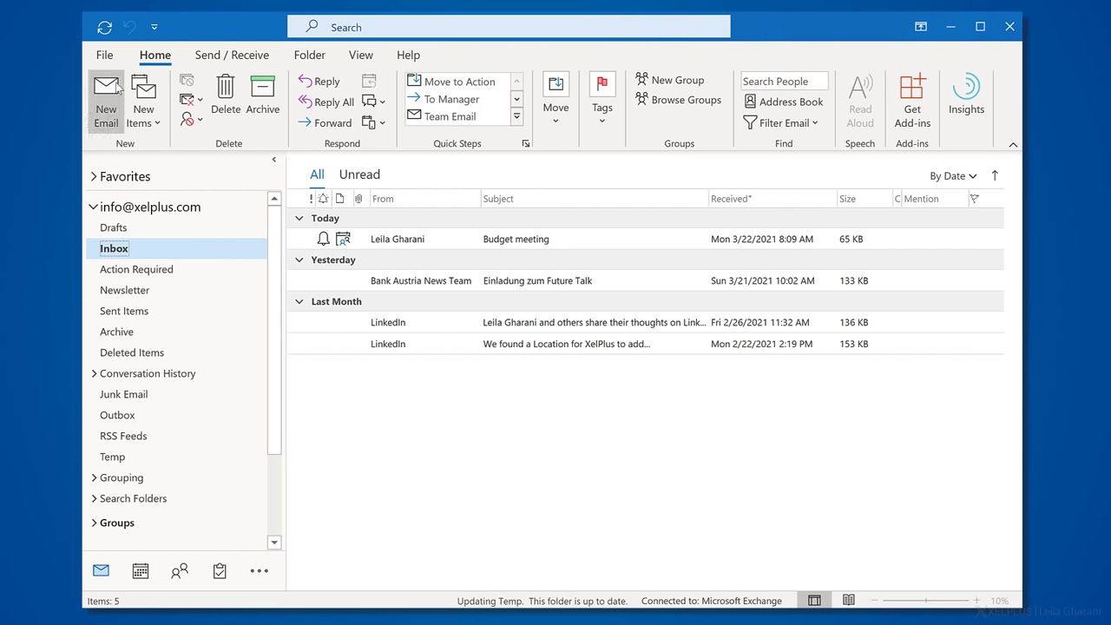
# Open Outlook Options at the Advanced page with the AutoArchive section.
pyautogui.click(105, 56)
pyautogui.click(155, 542)
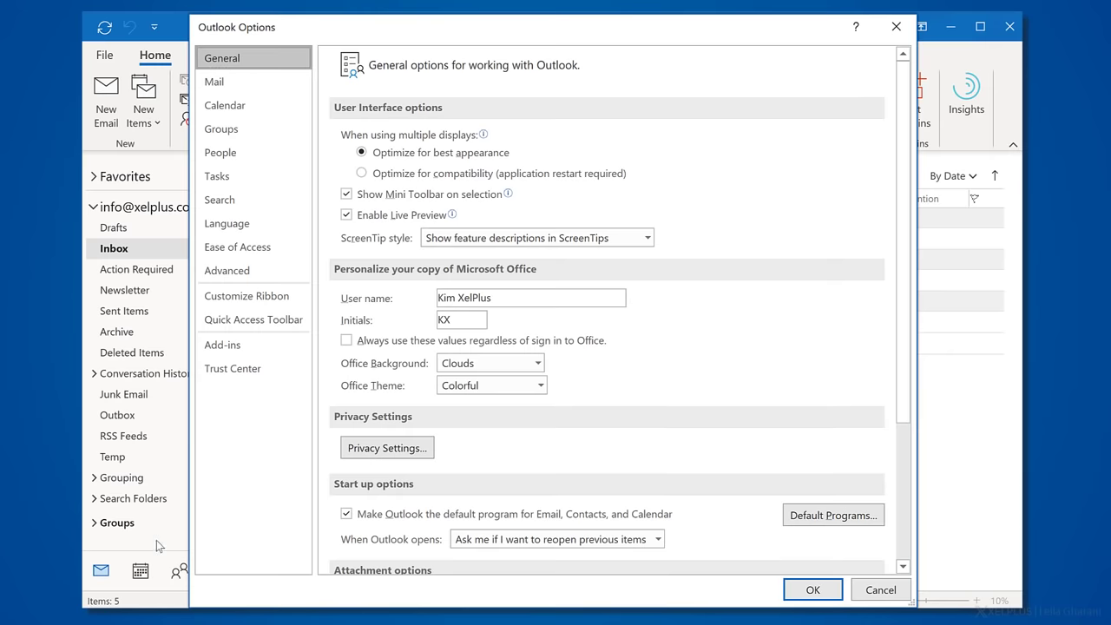
pyautogui.click(258, 274)
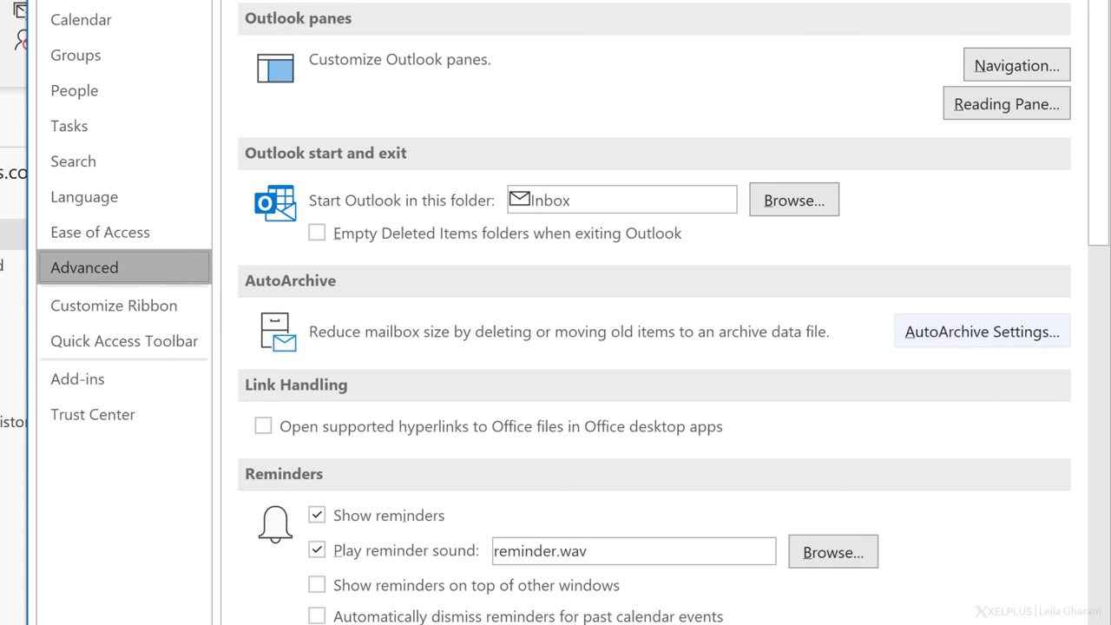
# Enable AutoArchive every 14 days, declining to archive old items right now.
pyautogui.click(1011, 340)
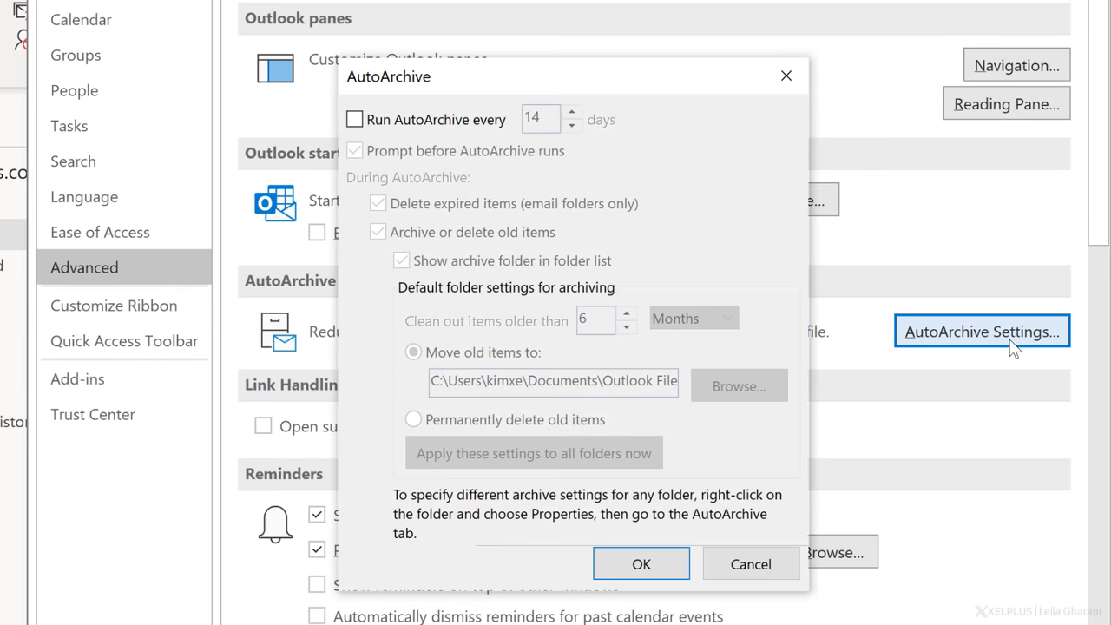
pyautogui.click(384, 125)
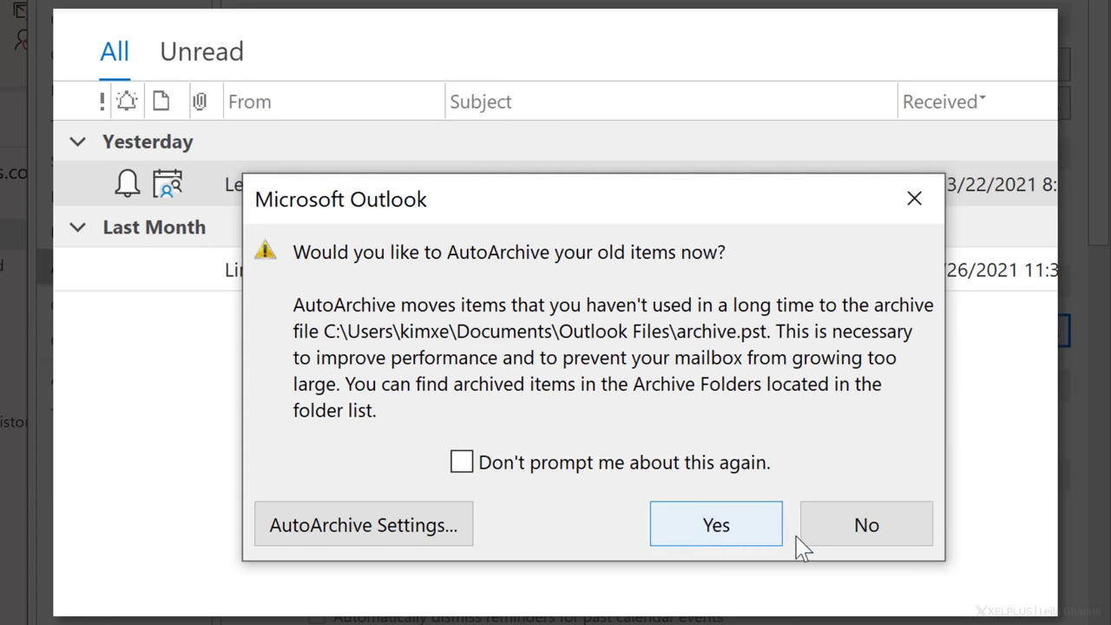
pyautogui.click(868, 526)
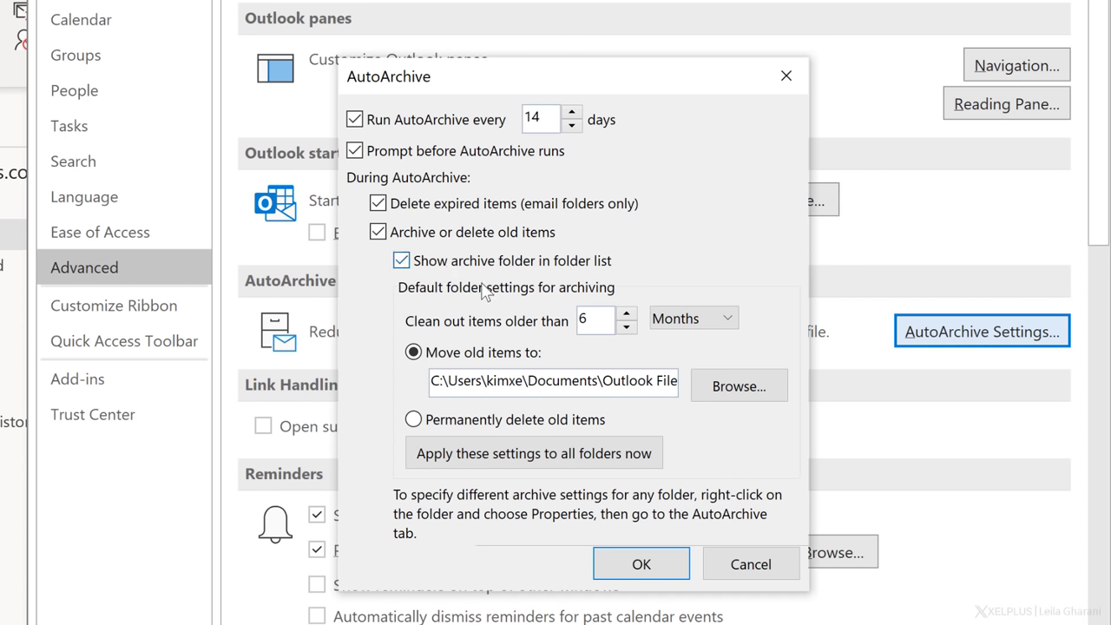
# Raise AutoArchive's clean-out age to 12 months and save the settings.
pyautogui.click(627, 313)
pyautogui.click(627, 312)
pyautogui.click(627, 312)
pyautogui.click(627, 312)
pyautogui.click(627, 313)
pyautogui.click(627, 312)
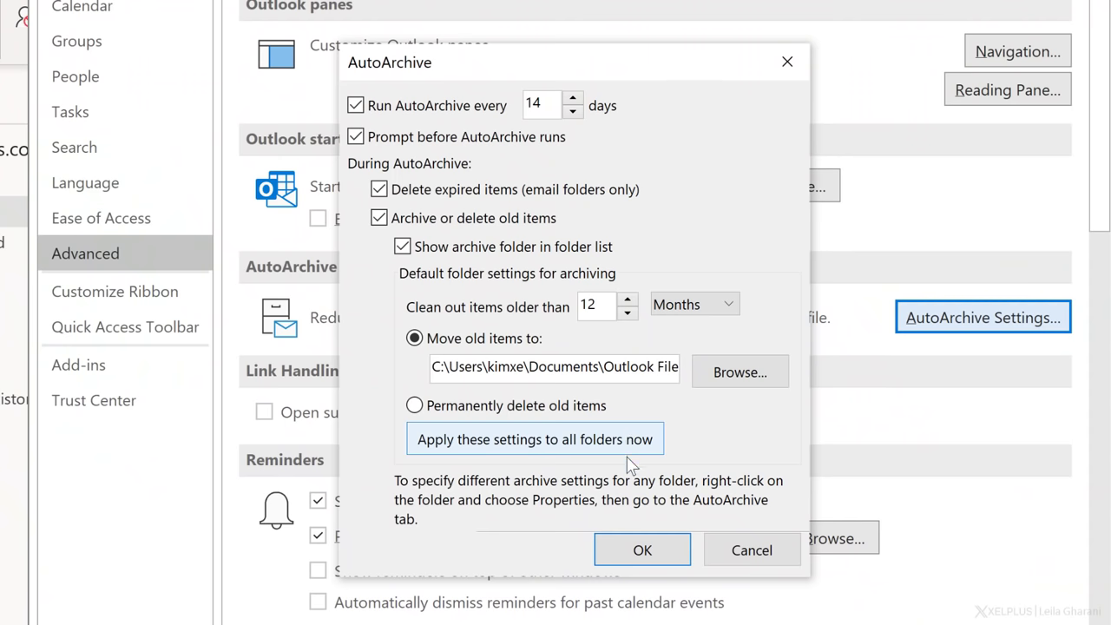
pyautogui.click(627, 556)
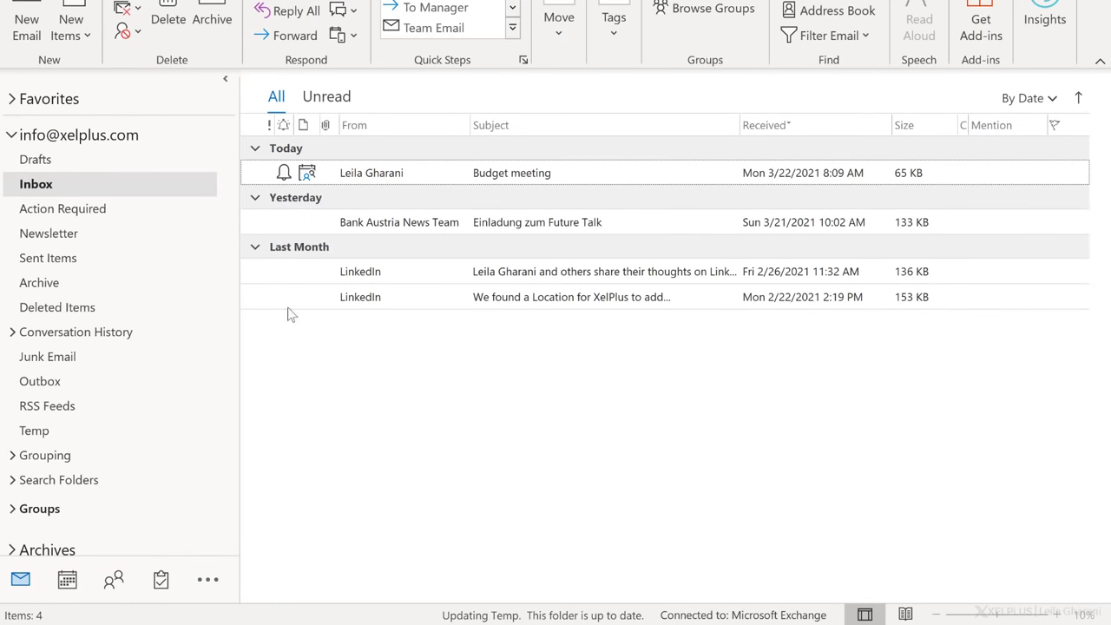
# Give Sent Items its own AutoArchive rule: archive items older than 3 months to the default folder.
pyautogui.rightClick(148, 260)
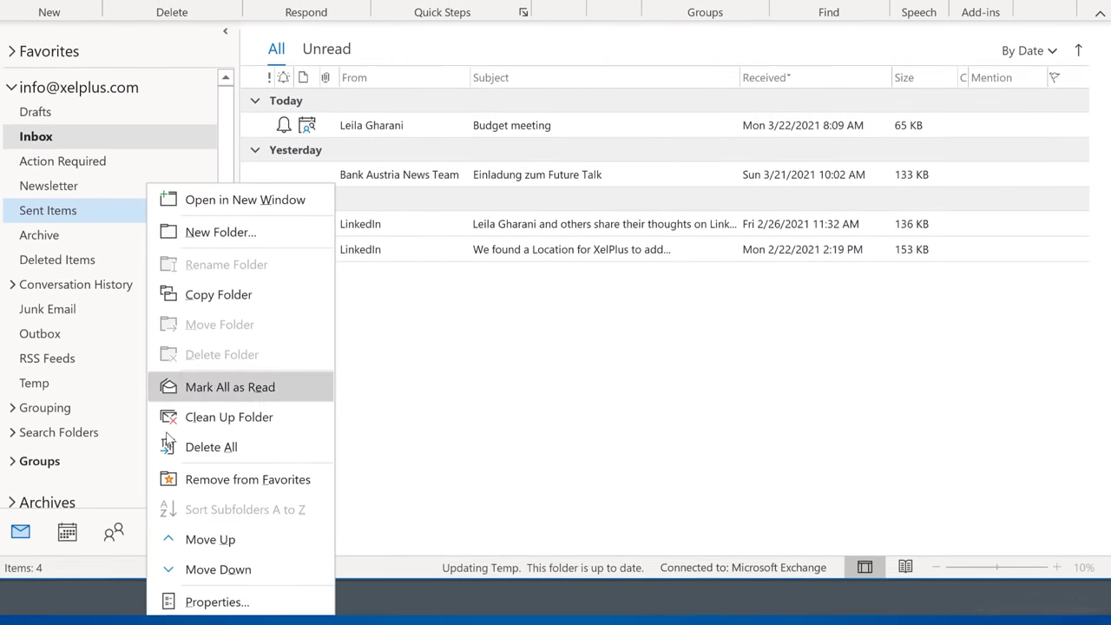
pyautogui.click(198, 596)
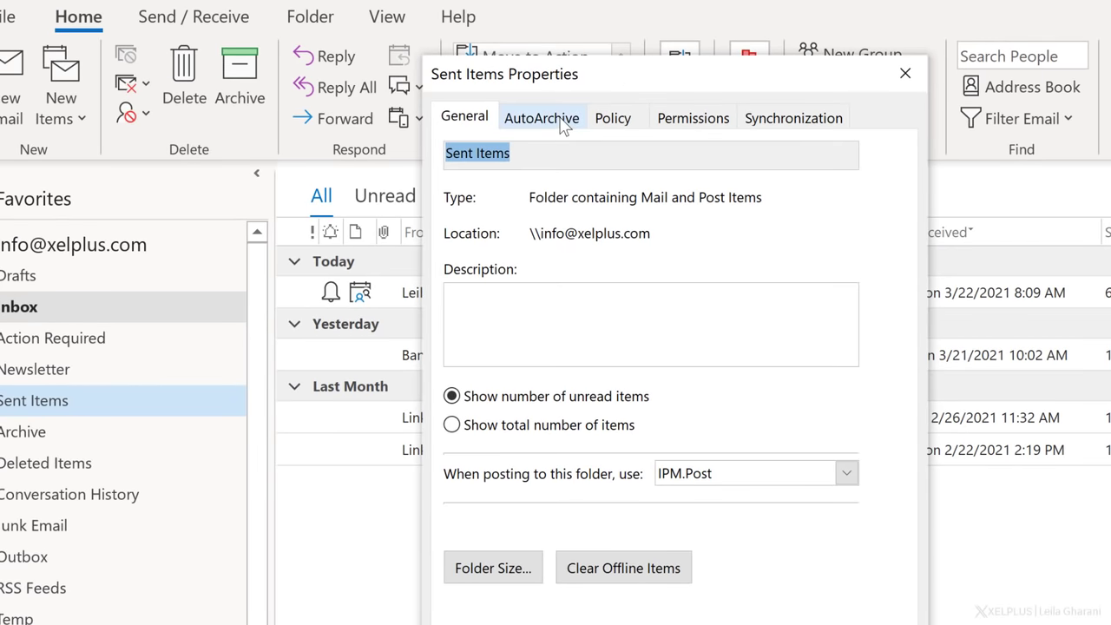
pyautogui.click(562, 127)
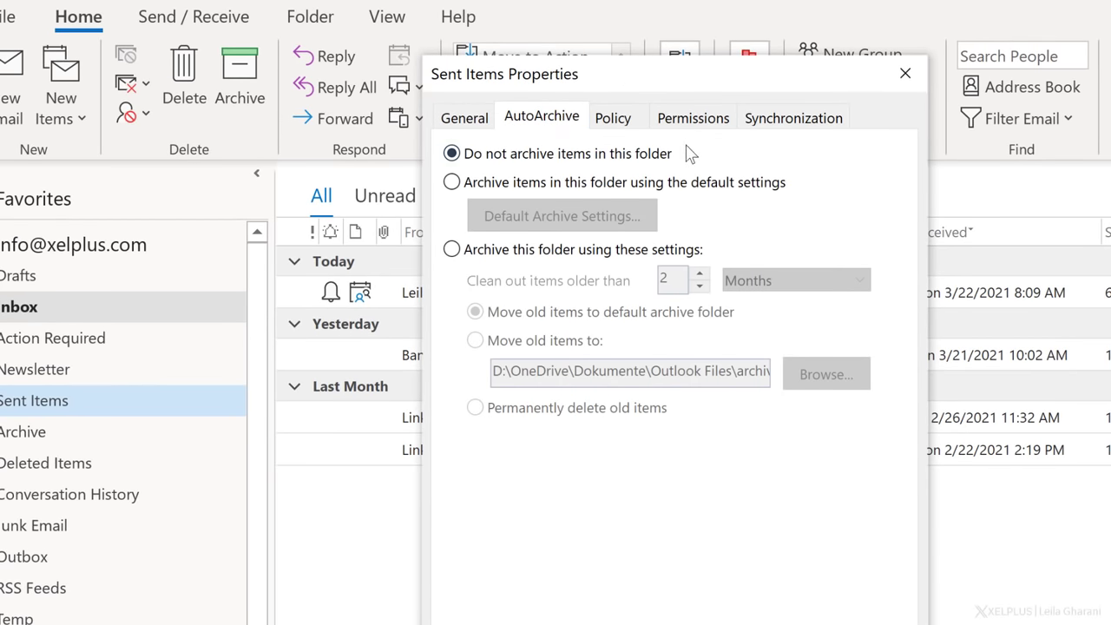
pyautogui.click(596, 184)
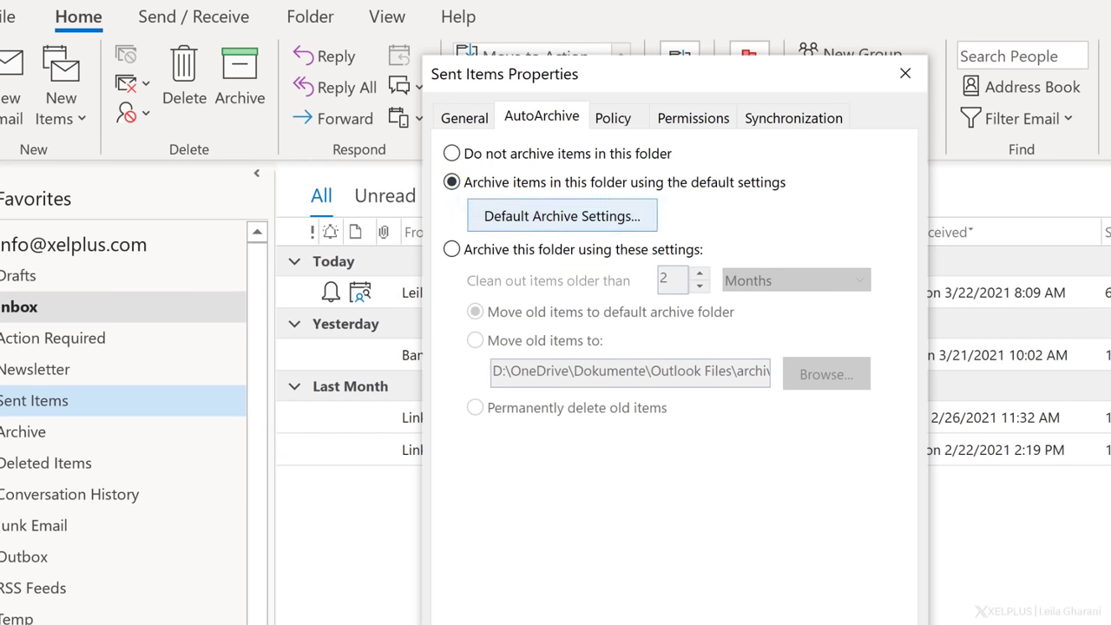
pyautogui.click(556, 217)
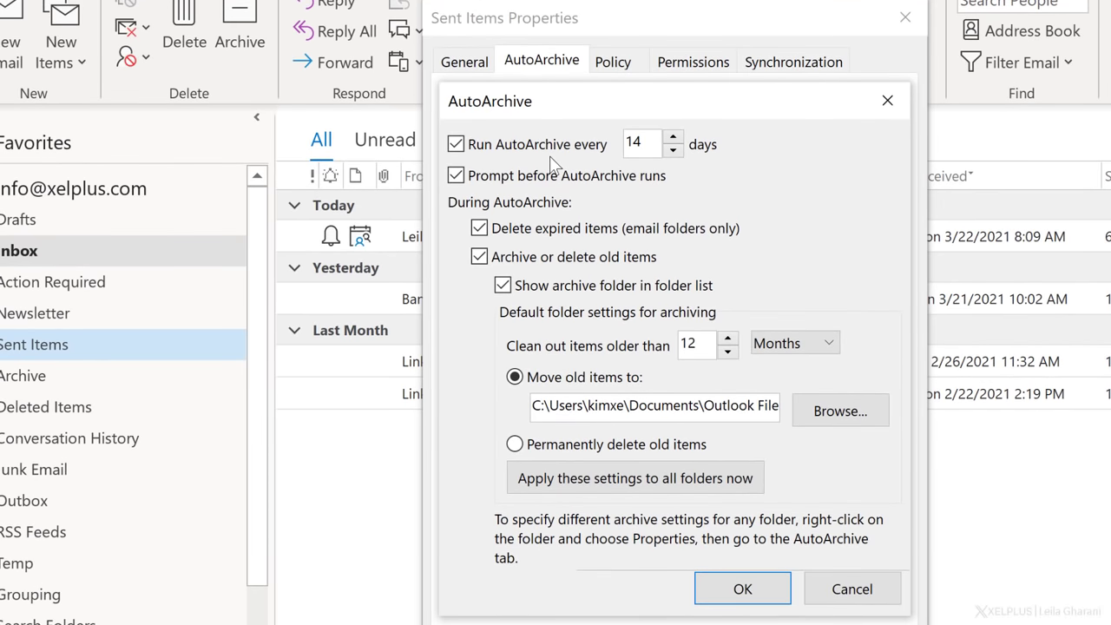
pyautogui.press('Escape')
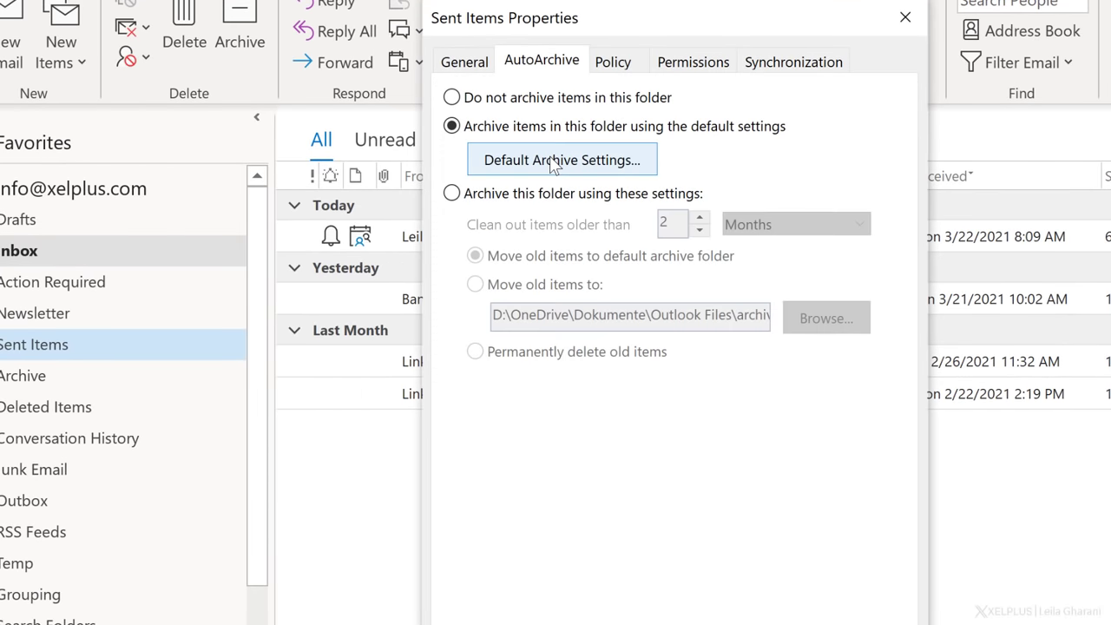
pyautogui.click(513, 195)
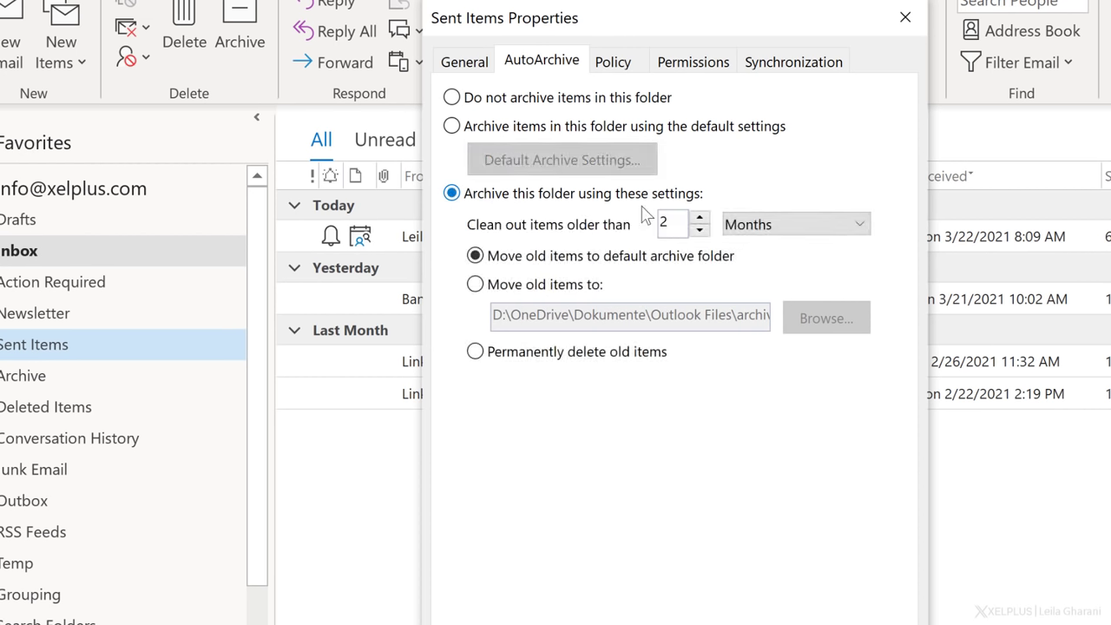
pyautogui.click(700, 218)
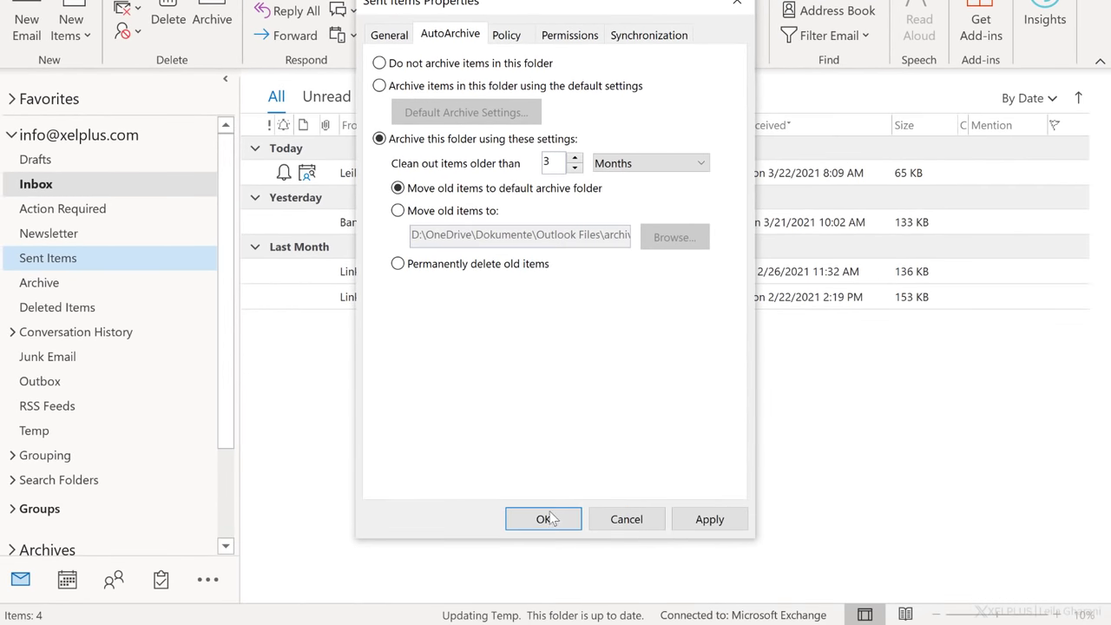
pyautogui.click(545, 518)
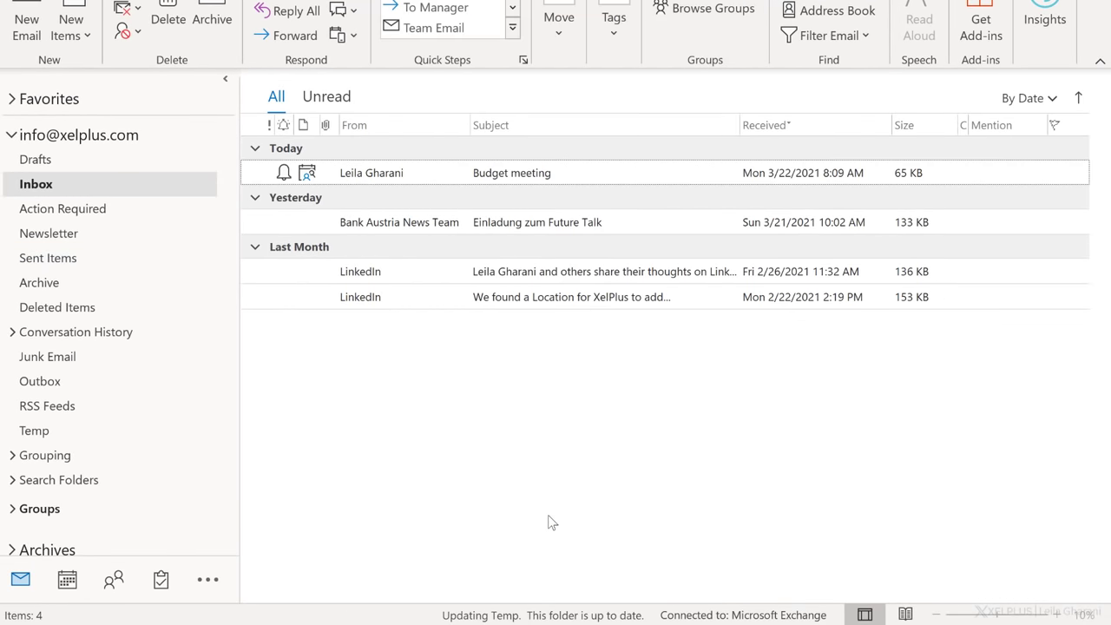
# In Deleted Items Properties, give the folder its own AutoArchive settings: 4 months, permanently delete old items.
pyautogui.click(156, 312)
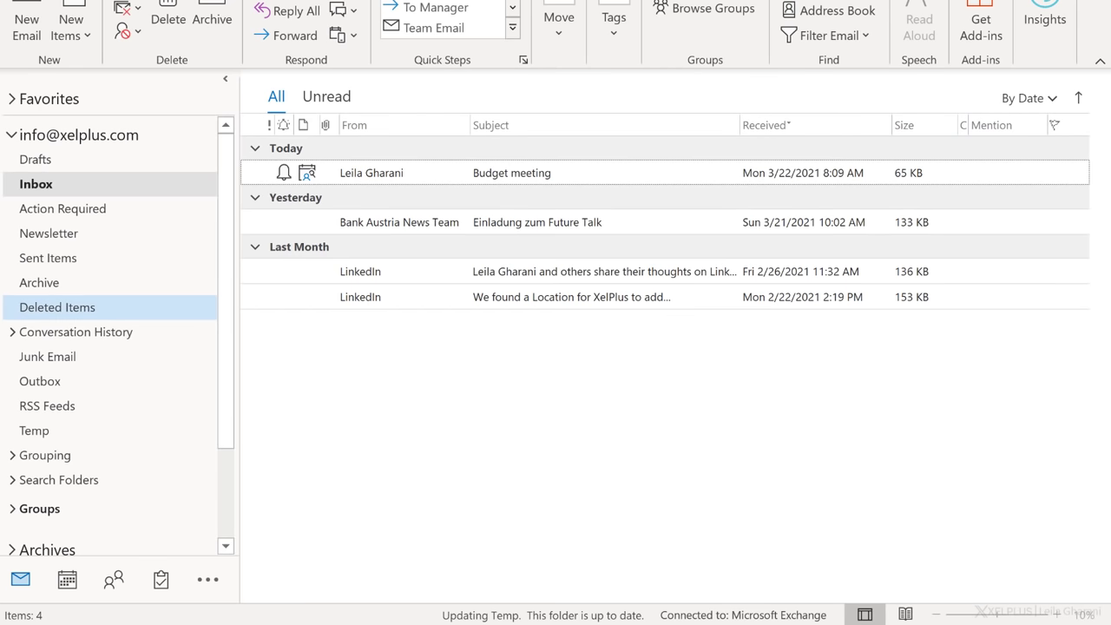
pyautogui.rightClick(155, 309)
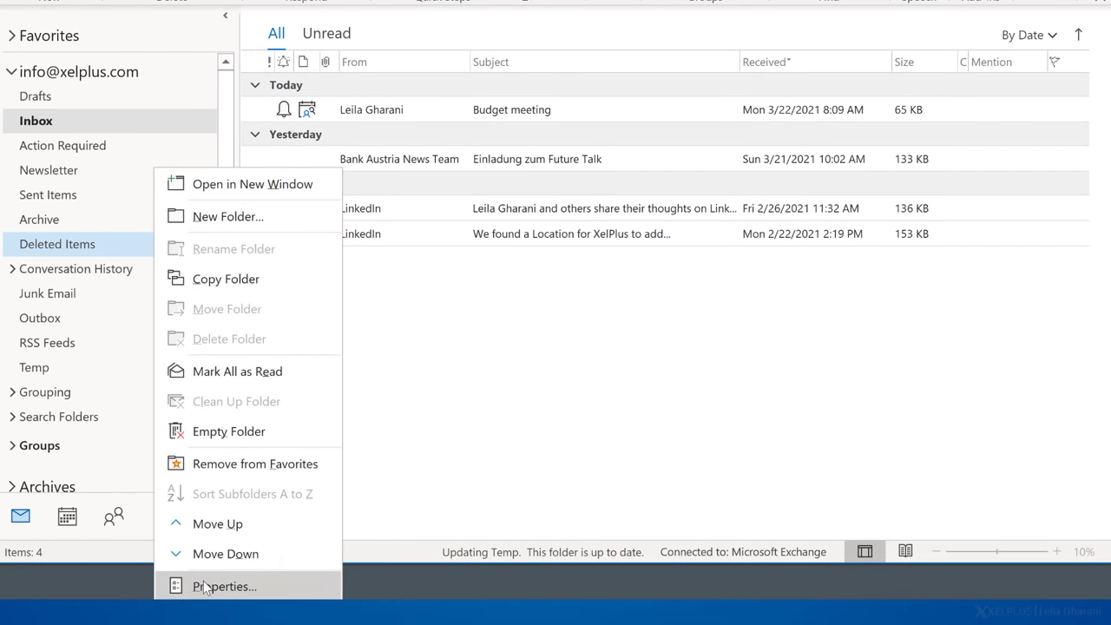
pyautogui.click(205, 587)
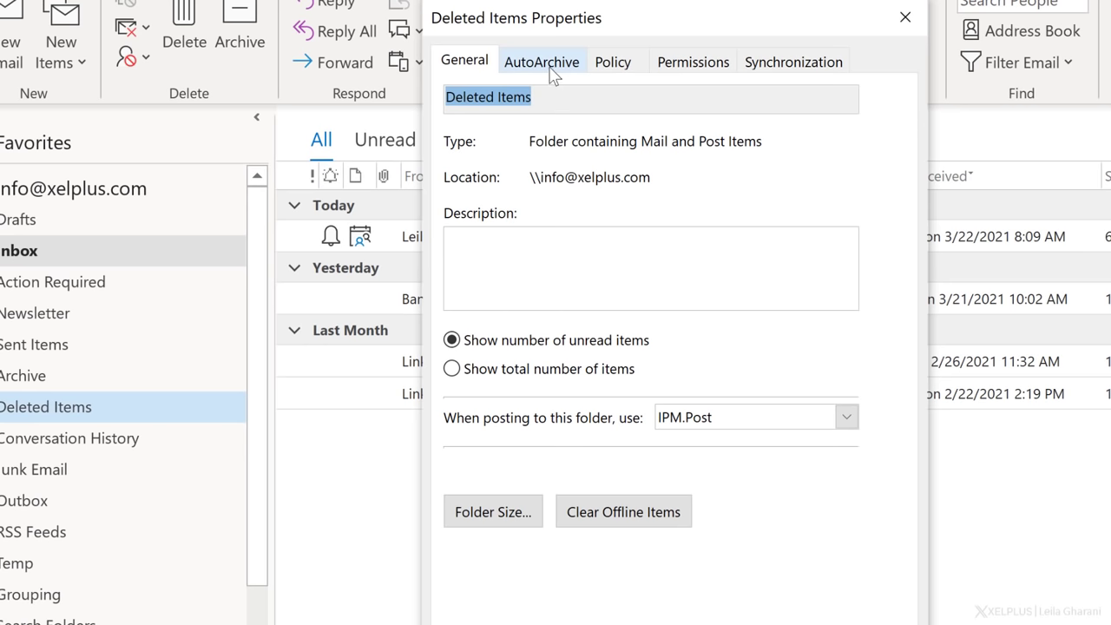
pyautogui.click(509, 26)
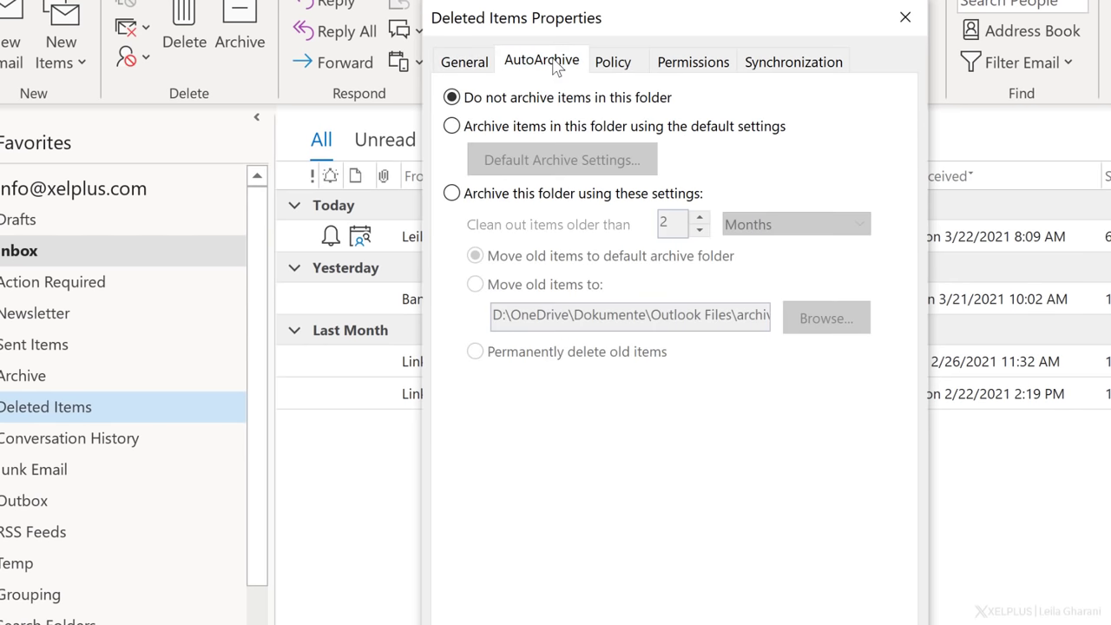
pyautogui.click(489, 198)
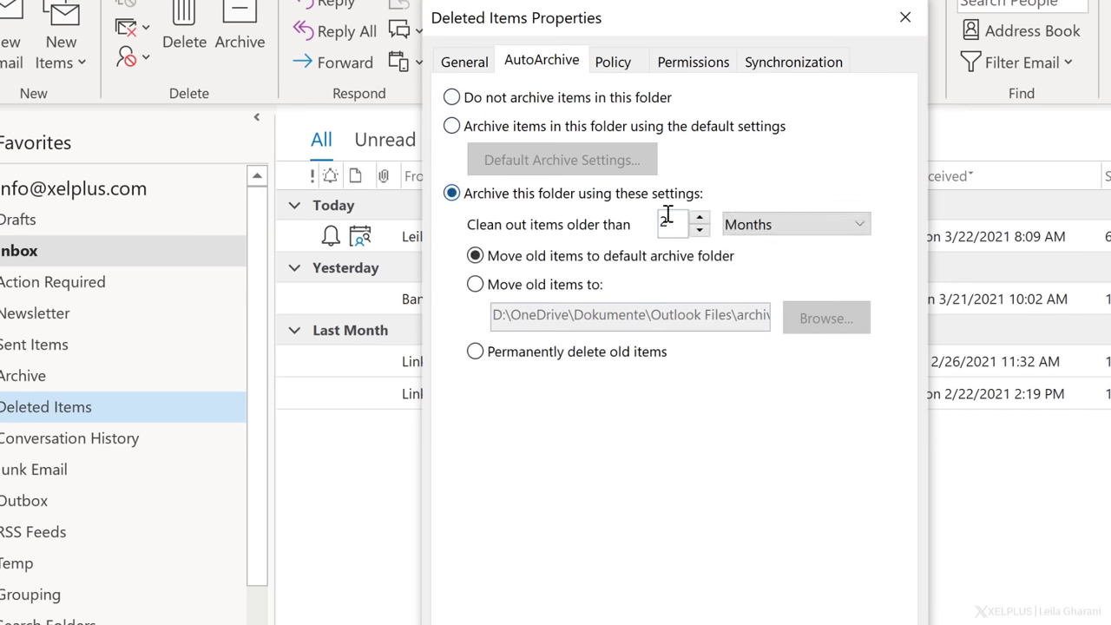
pyautogui.click(700, 218)
pyautogui.click(700, 219)
pyautogui.click(545, 354)
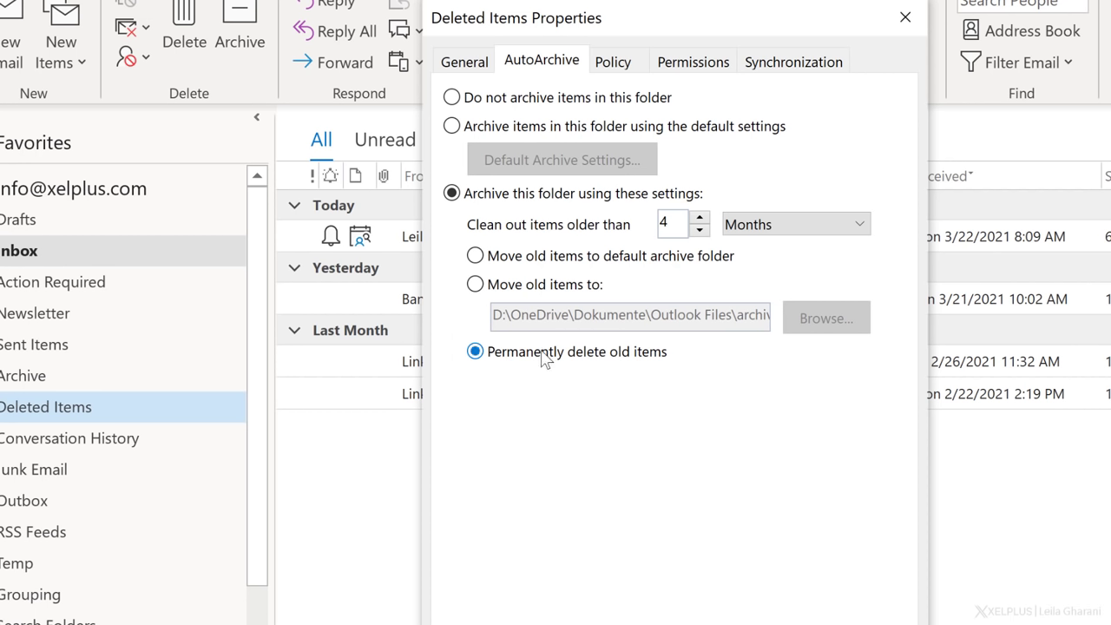